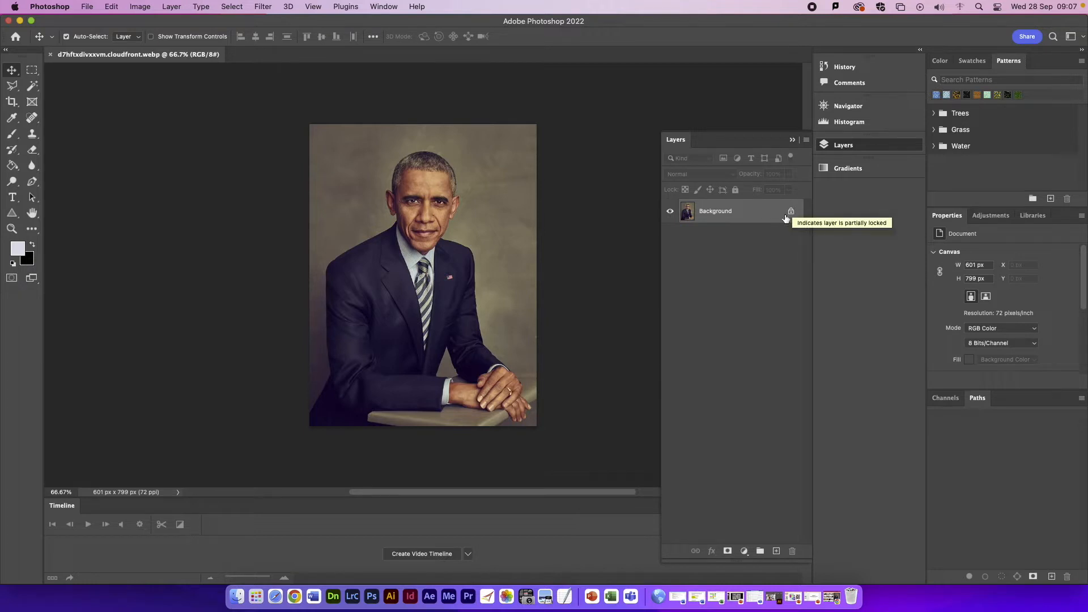
Convert the locked Background into a regular layer with the default settings and choose the Polygonal Lasso tool
double_click(786, 213)
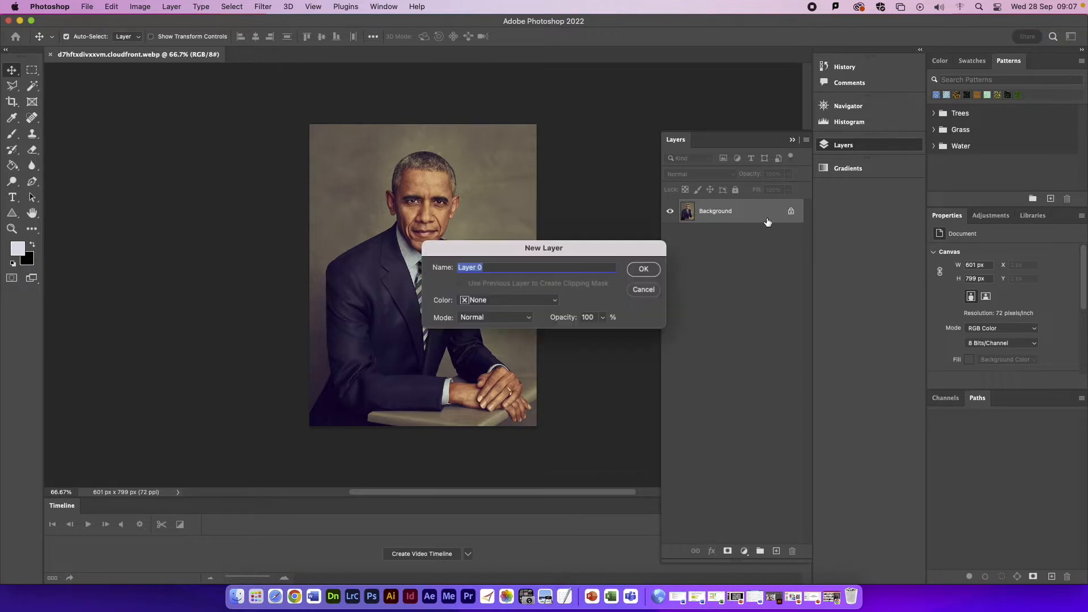
left_click(646, 270)
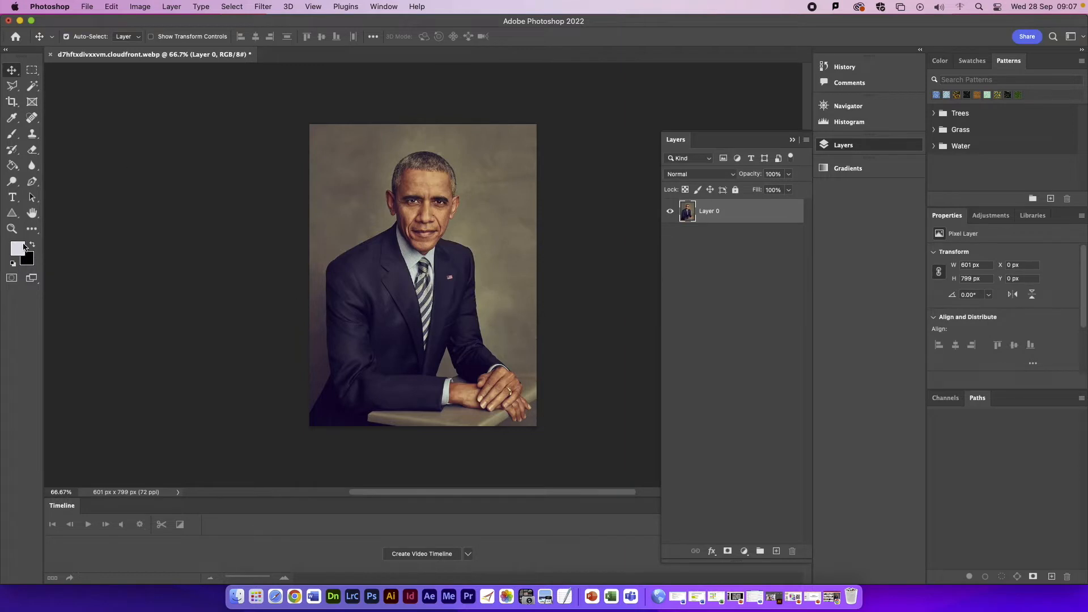
left_click_drag(12, 85, 85, 99)
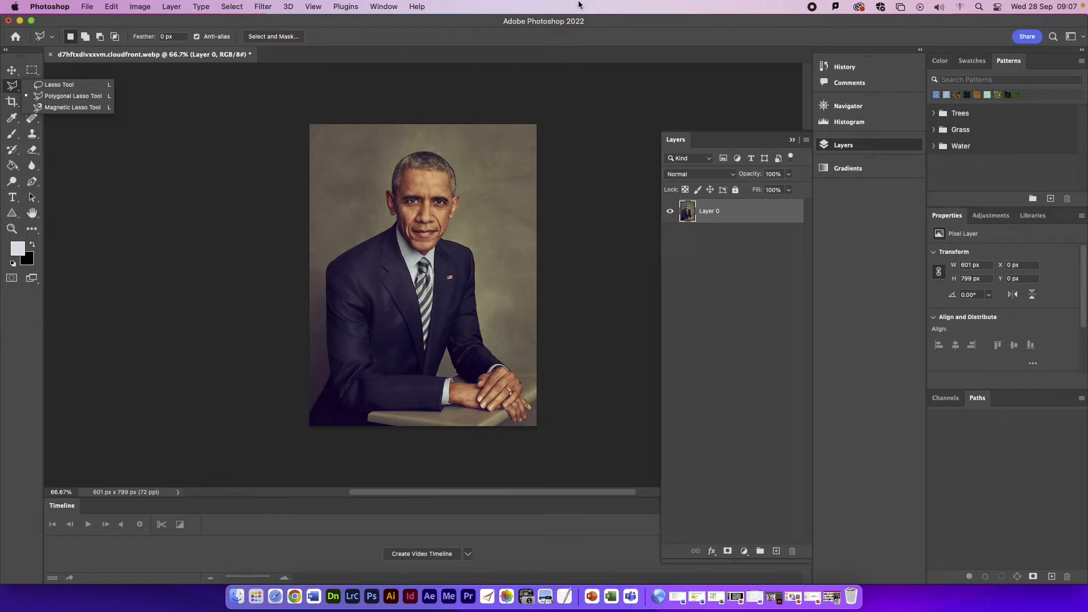
left_click(50, 97)
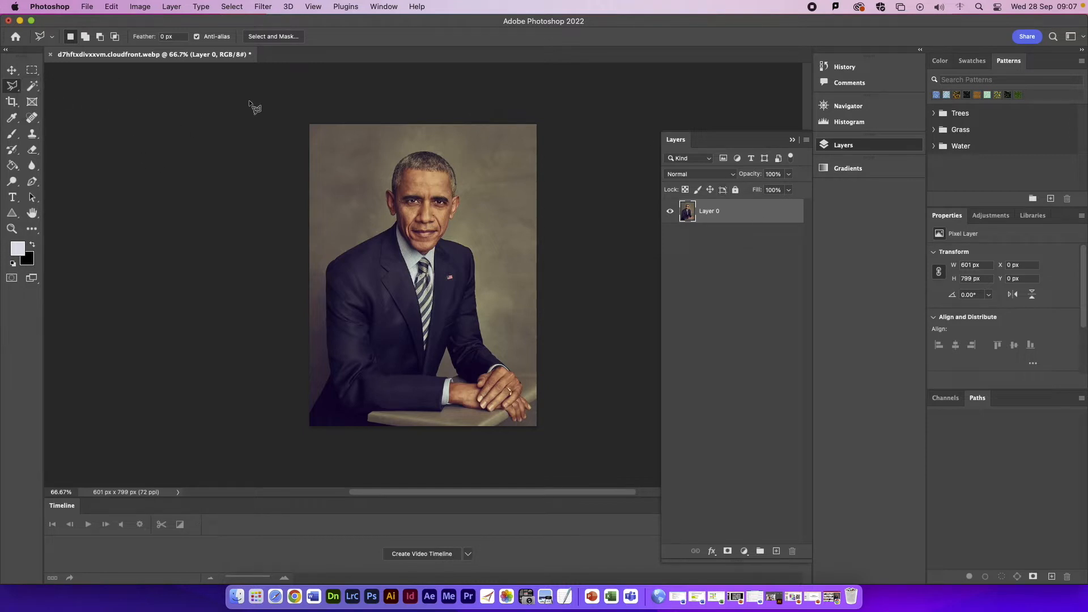
Select the background left of the head, from the crown down to mid-ear, with the Polygonal Lasso, clear it and deselect
key("super+equal")
key("super+equal")
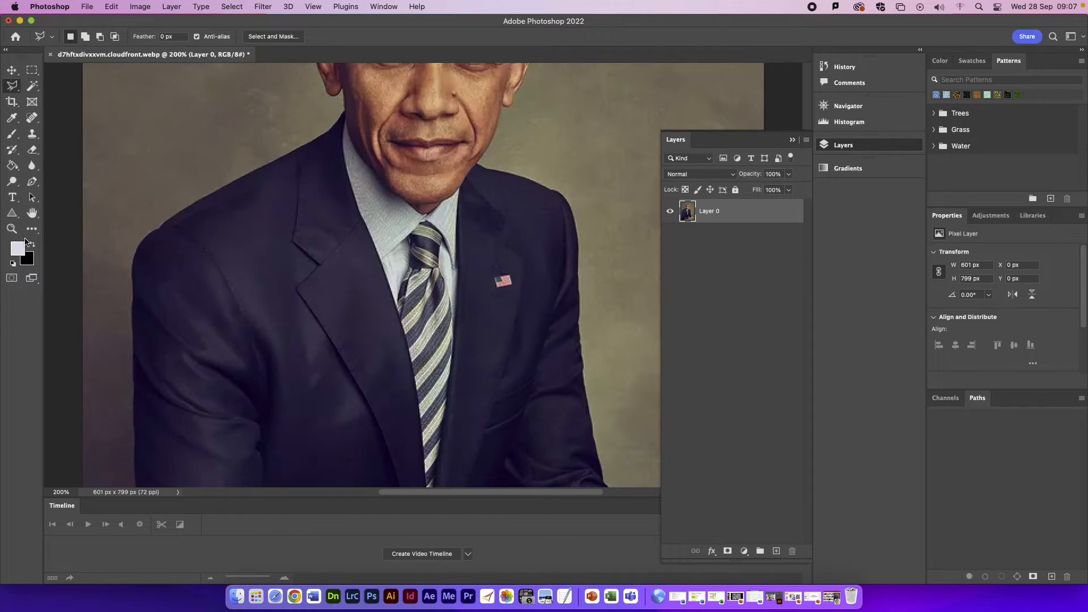
left_click(35, 214)
left_click_drag(362, 142, 386, 416)
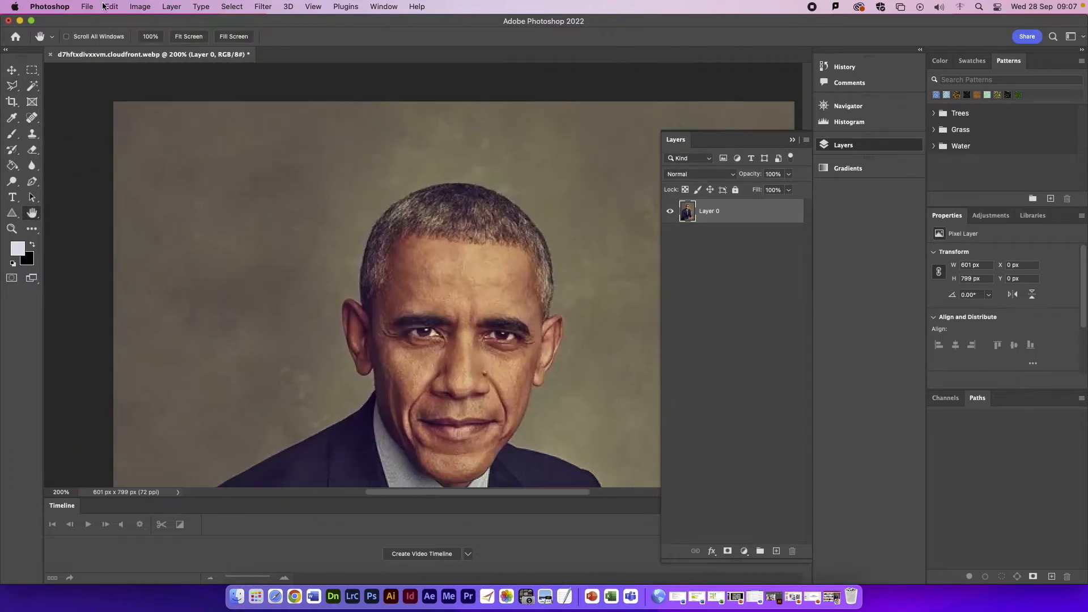
left_click(11, 86)
left_click(455, 95)
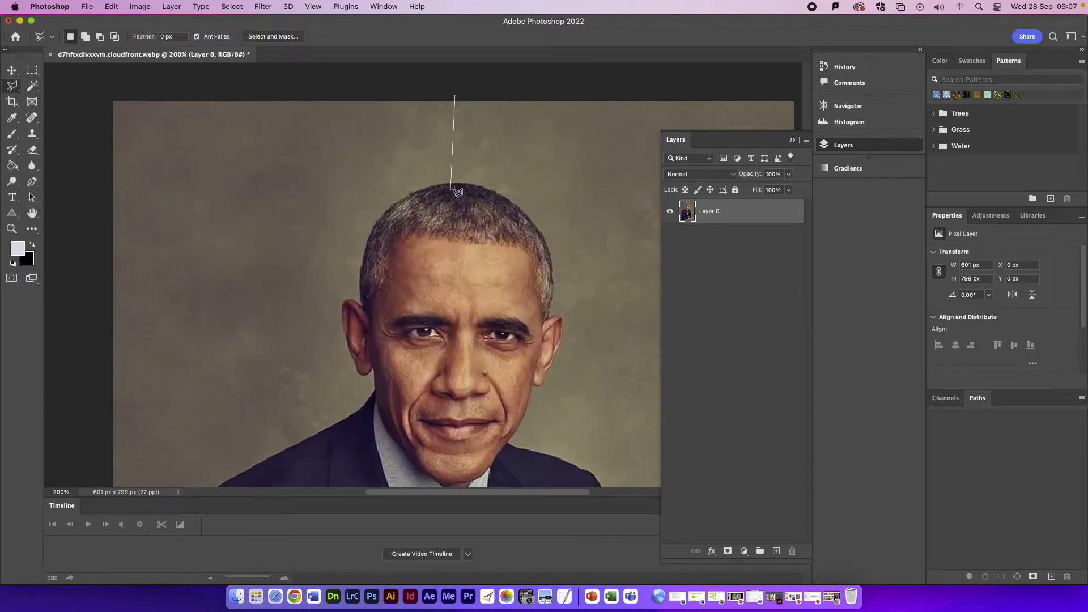
left_click(459, 183)
left_click(389, 209)
left_click(377, 223)
left_click(368, 245)
left_click(361, 268)
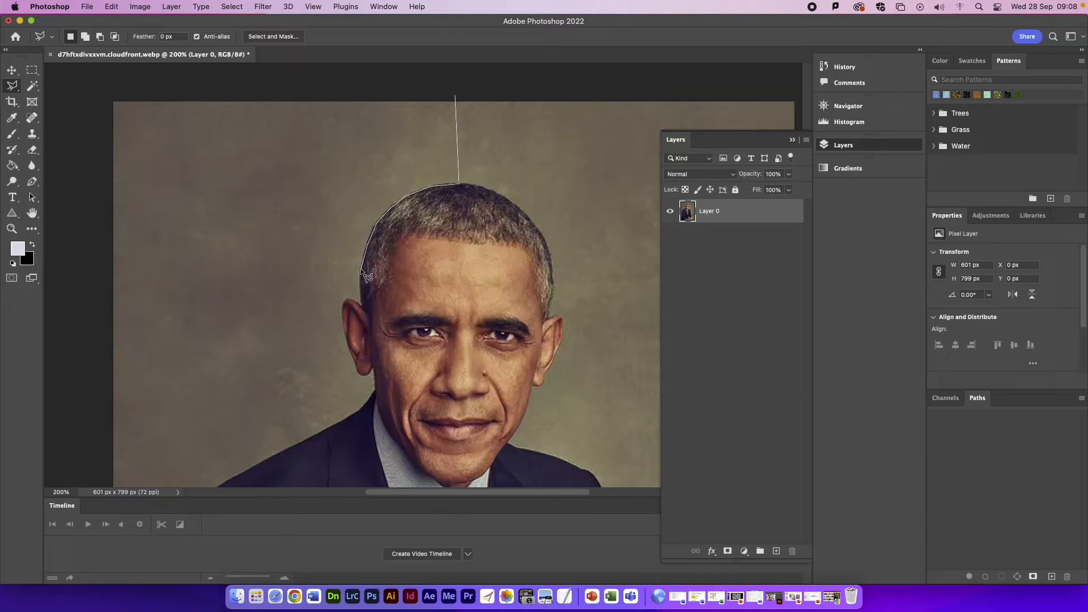
left_click(361, 300)
left_click(344, 302)
left_click(345, 334)
left_click(104, 347)
left_click(88, 81)
left_click(456, 96)
left_click(140, 7)
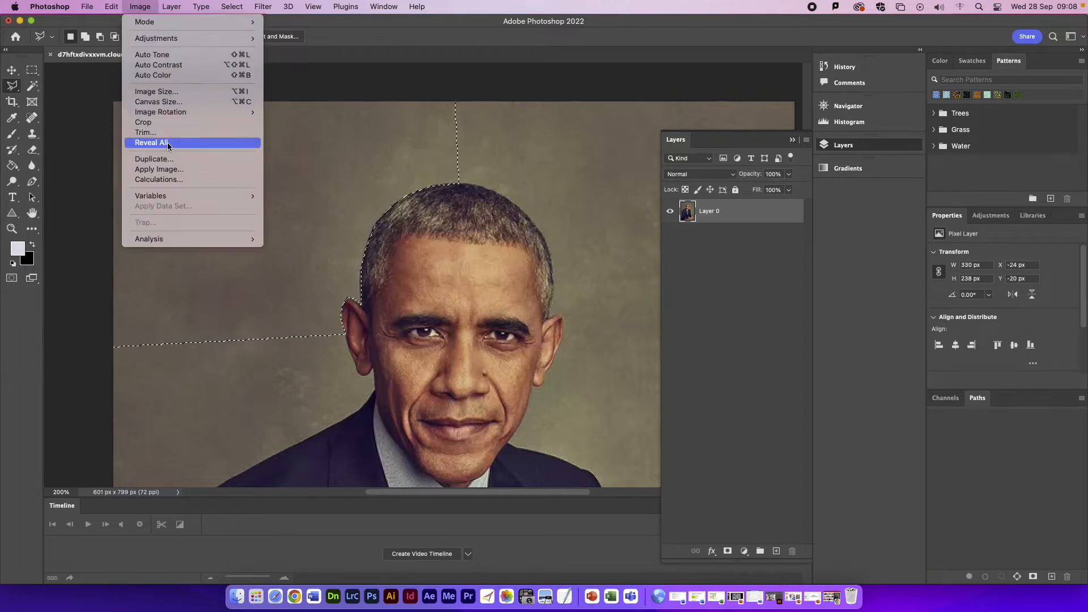
mouse_move(112, 6)
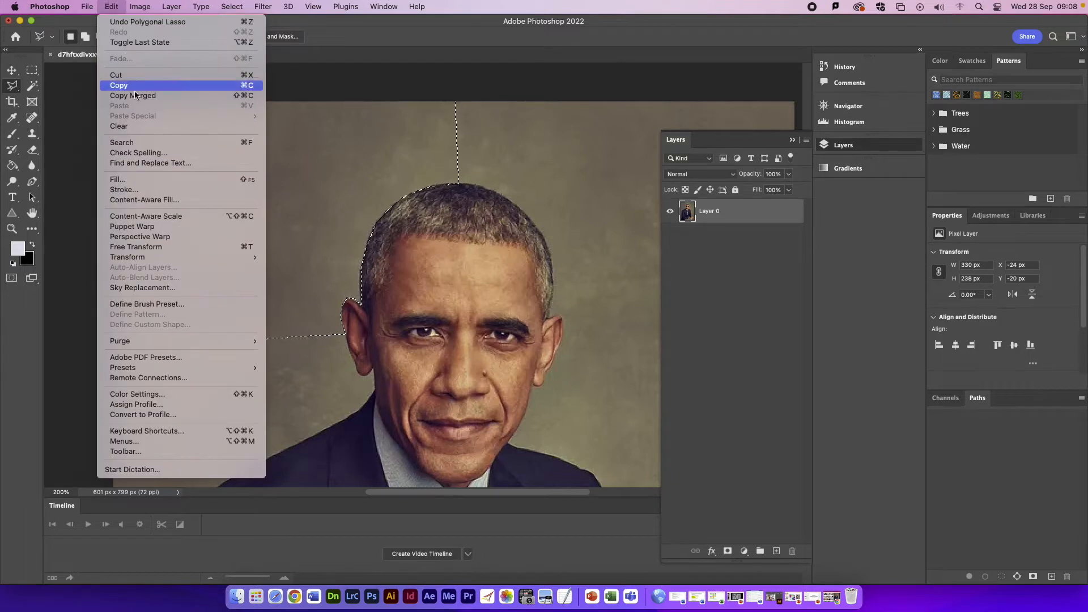
left_click(141, 127)
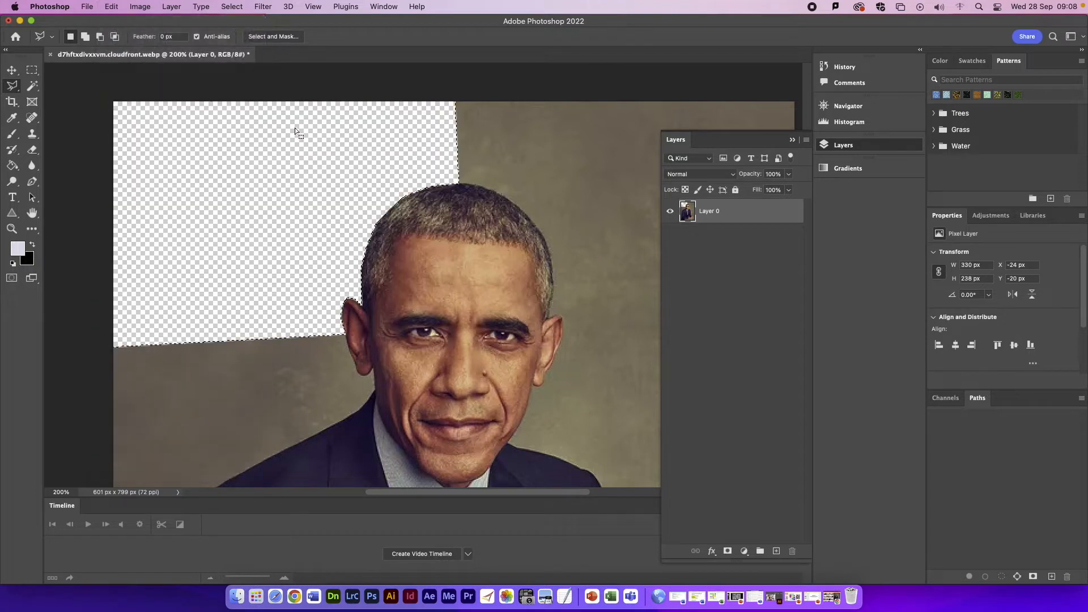
left_click(32, 70)
left_click(145, 92)
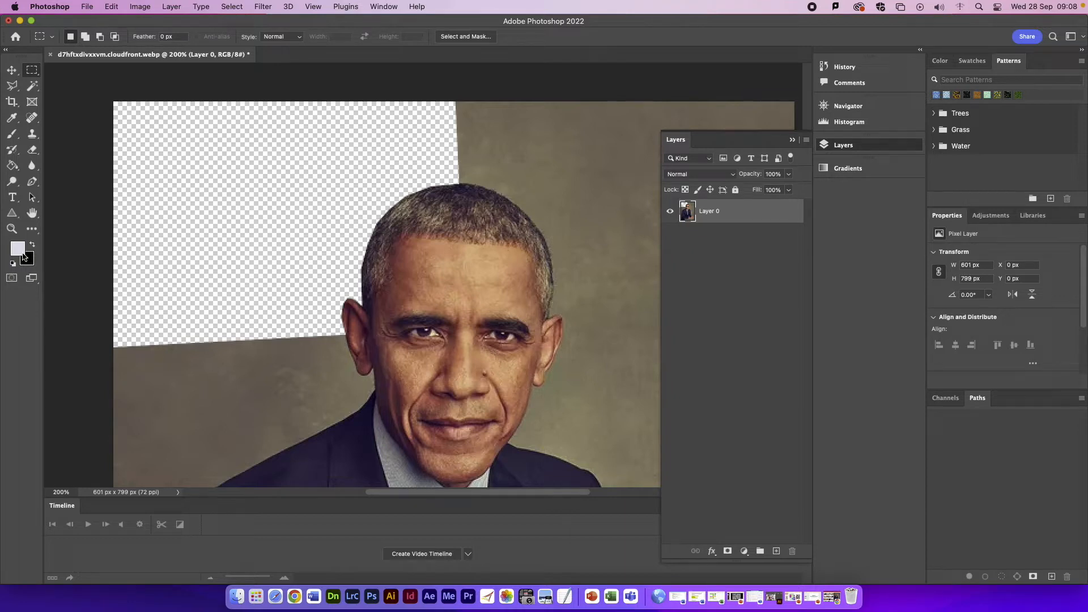
left_click(13, 87)
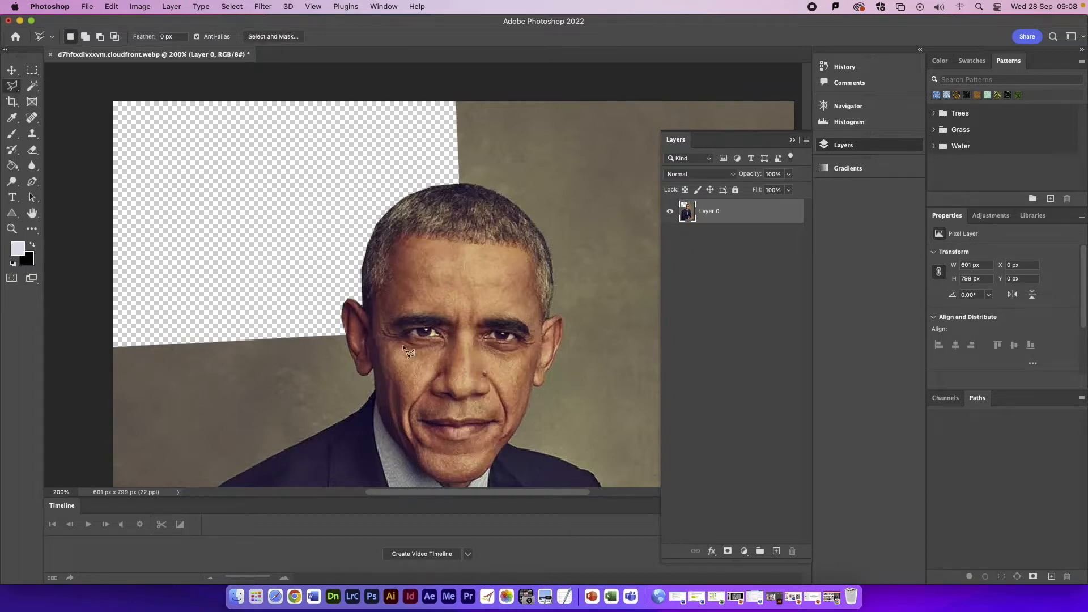
left_click_drag(345, 334, 348, 347)
left_click_drag(367, 374, 374, 378)
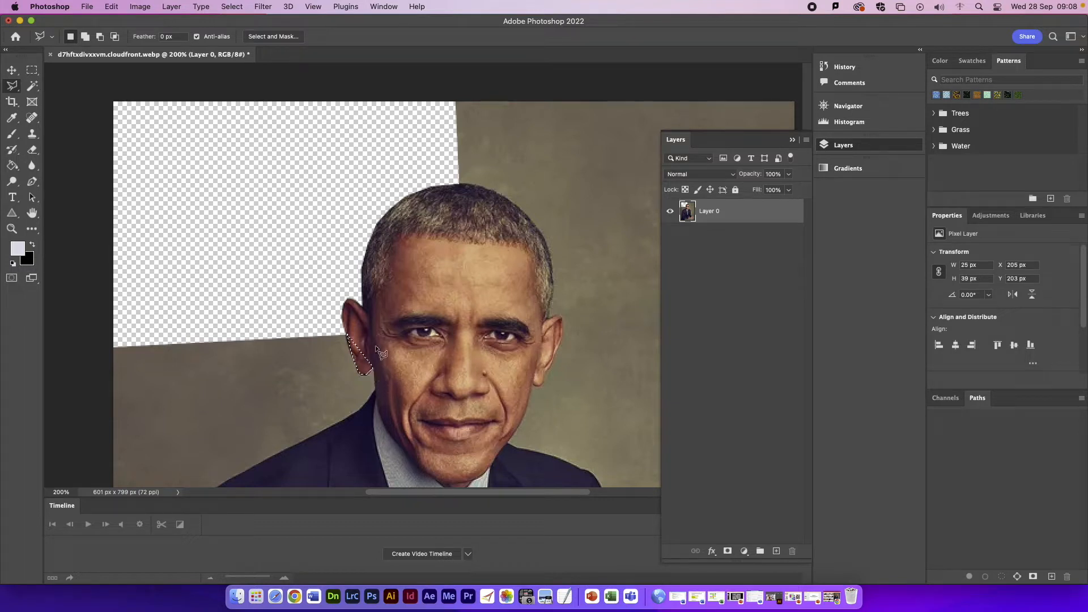
left_click(32, 70)
left_click(177, 87)
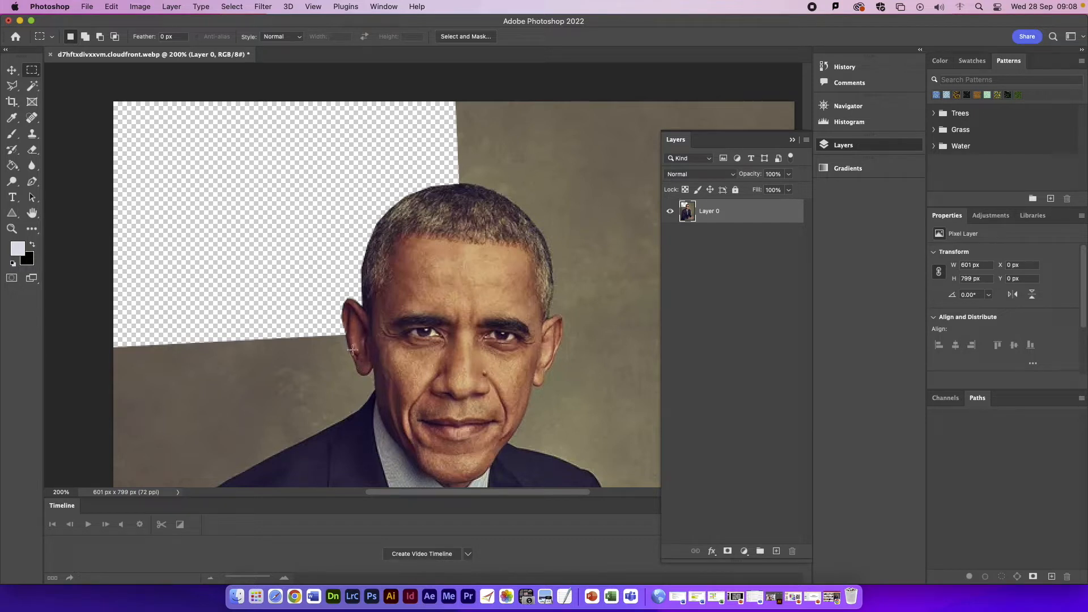
Outline the background from the left ear along the neck and shoulder with the Polygonal Lasso, delete it and deselect
left_click(13, 89)
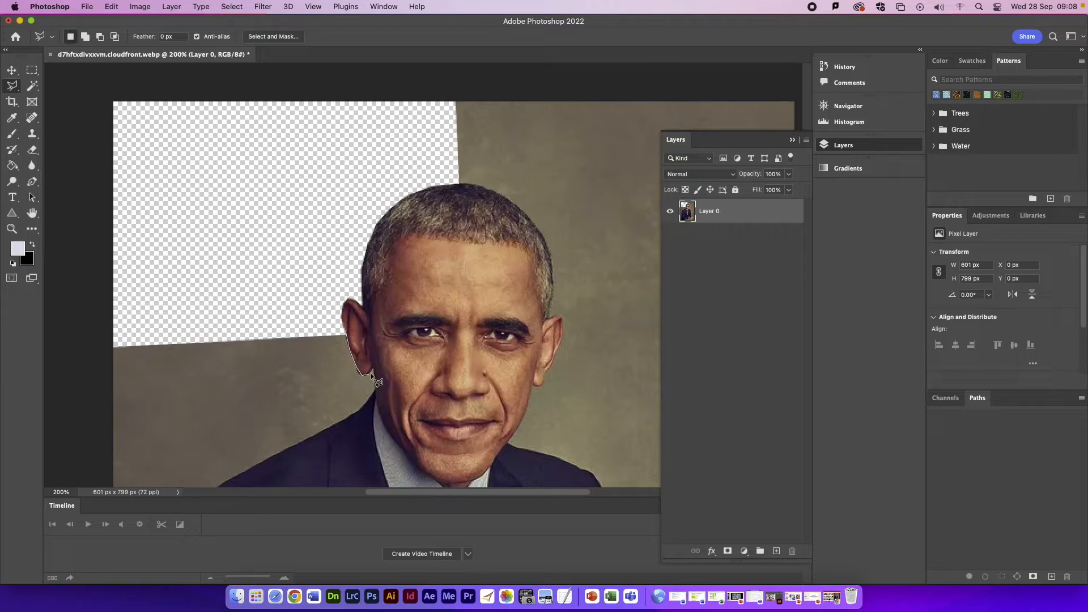
left_click_drag(368, 373, 374, 378)
left_click_drag(383, 397, 365, 419)
scroll(233, 487, "down", 10)
scroll(238, 155, "up", 14)
scroll(201, 471, "down", 12)
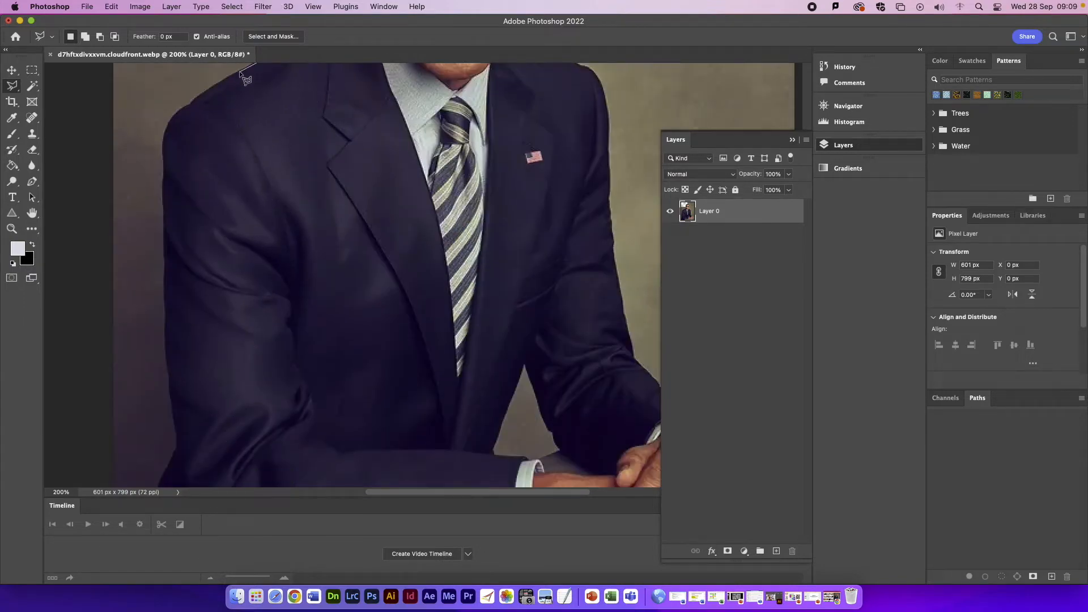
scroll(232, 153, "up", 10)
scroll(235, 454, "down", 3)
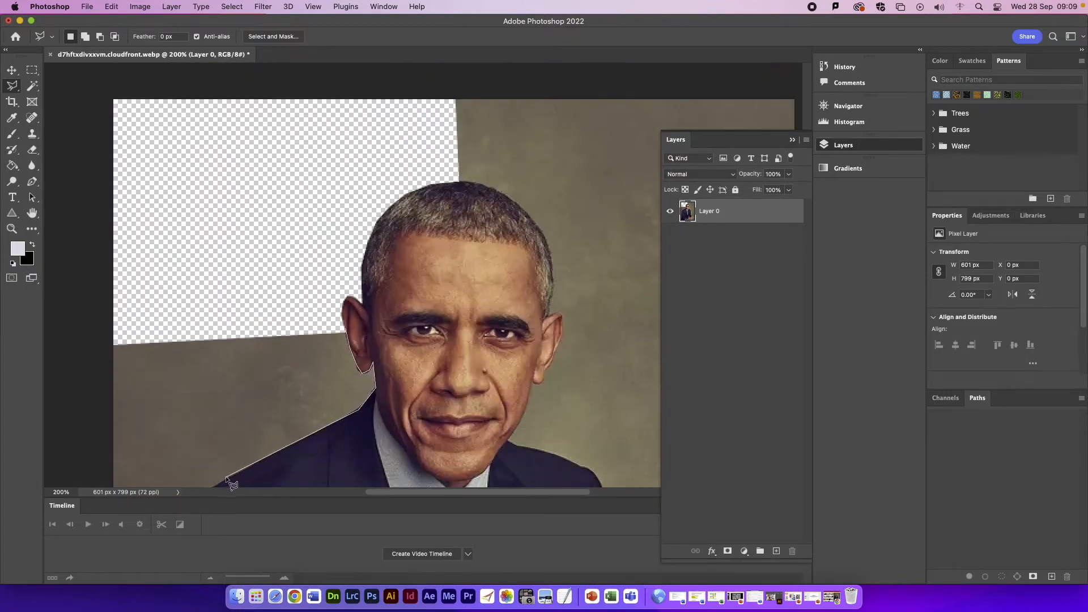
left_click(226, 479)
left_click(78, 468)
left_click(105, 318)
left_click(347, 330)
key("Delete")
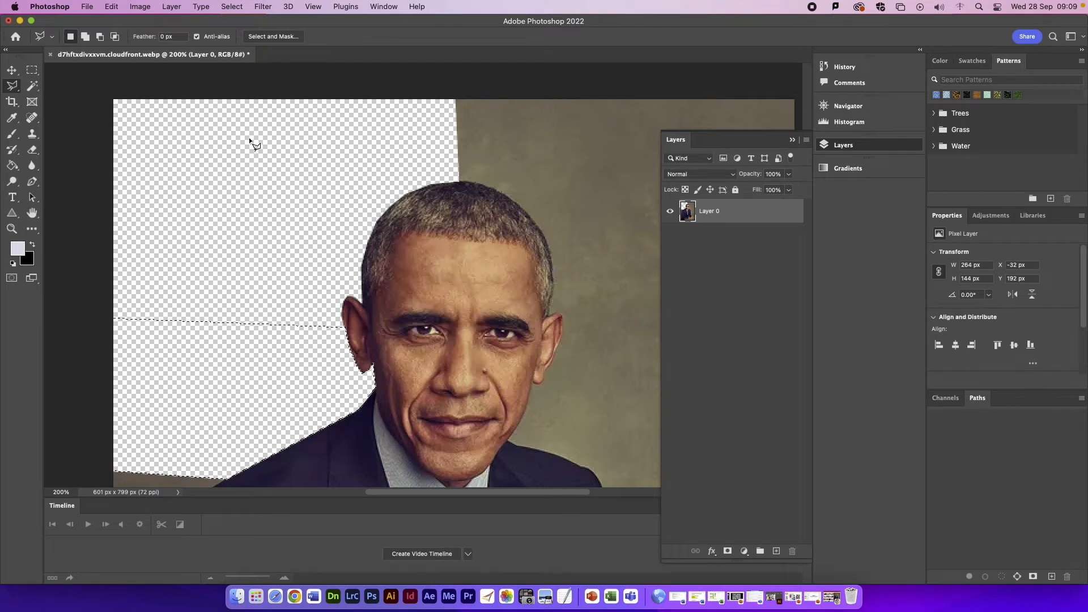
left_click(32, 85)
left_click(32, 71)
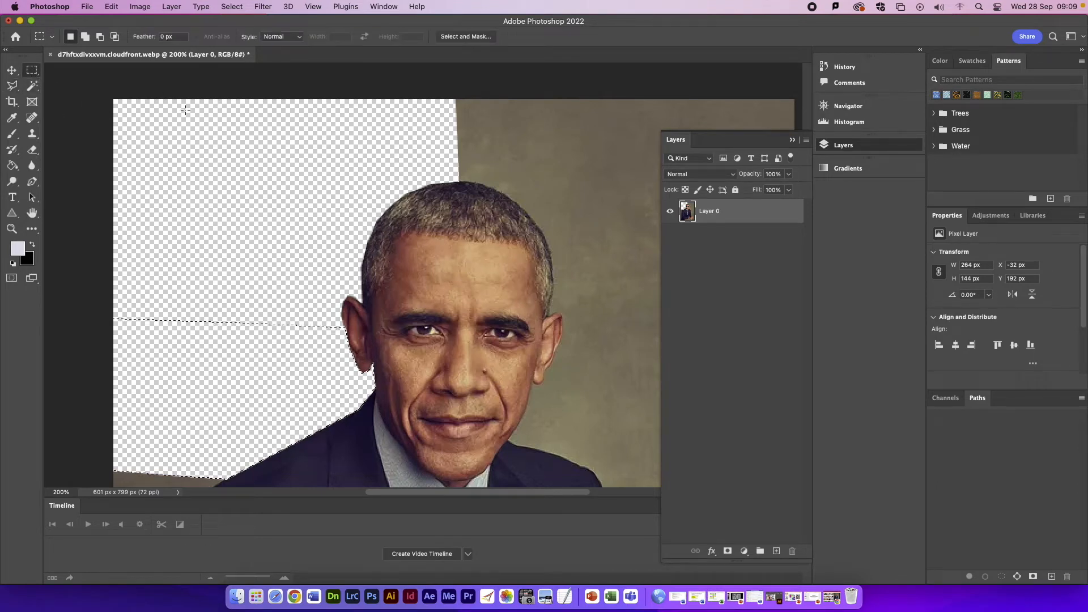
left_click(500, 302)
Switch to the Lesson 01_warhole presentation in PowerPoint, look at the Student Work slide and put the presentation away
scroll(500, 302, "down", 5)
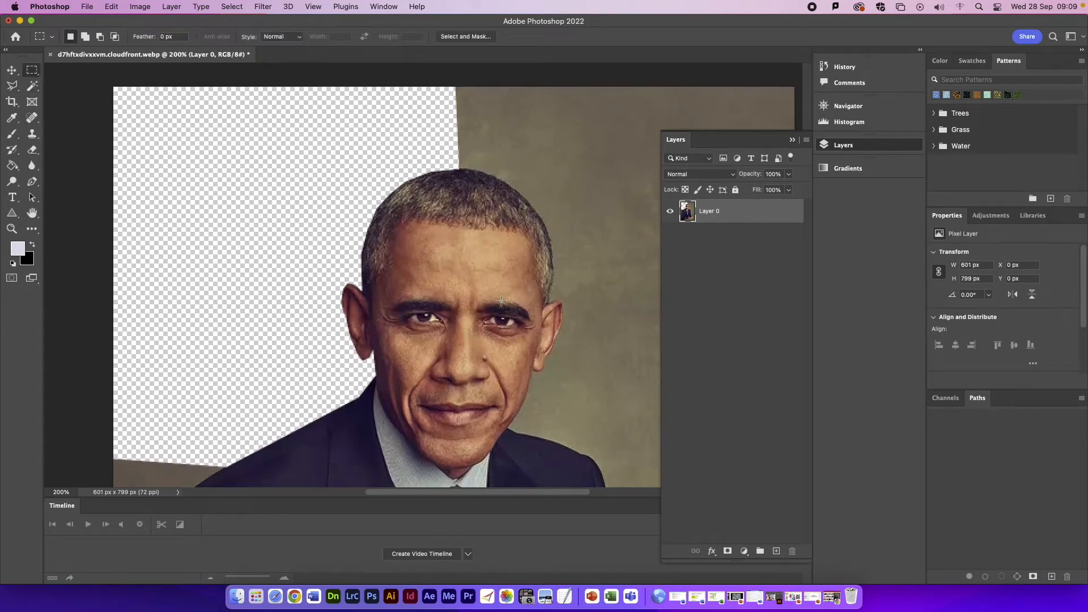
scroll(508, 316, "down", 3)
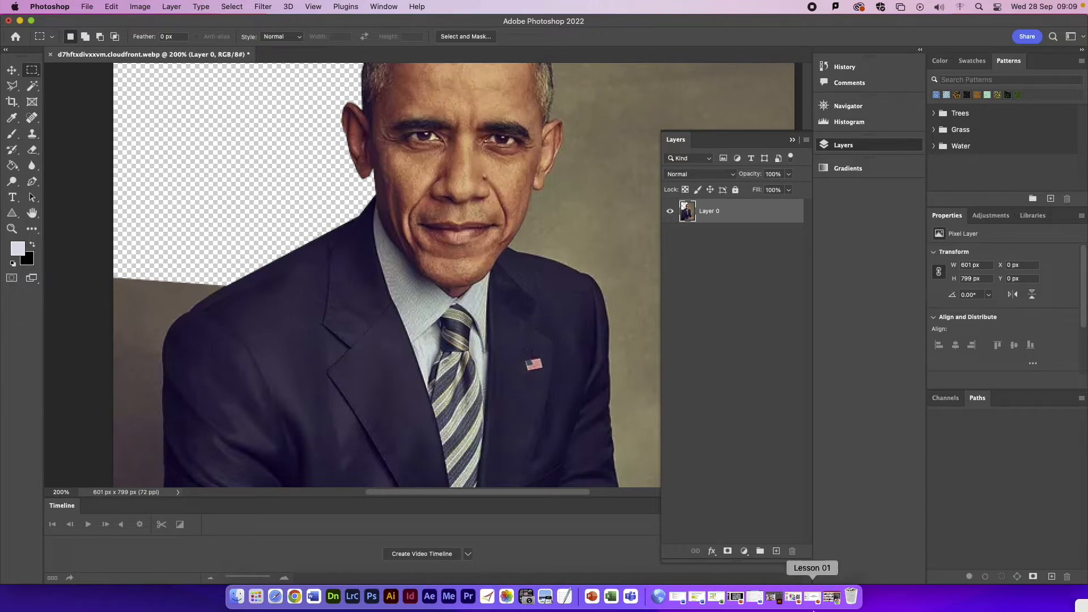
left_click(796, 602)
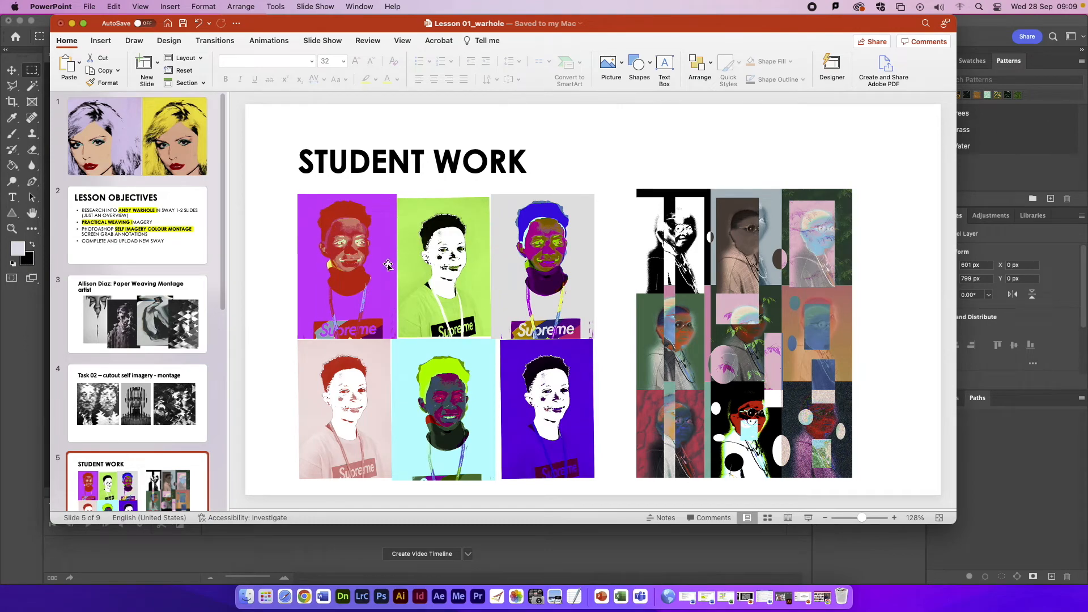
left_click(73, 24)
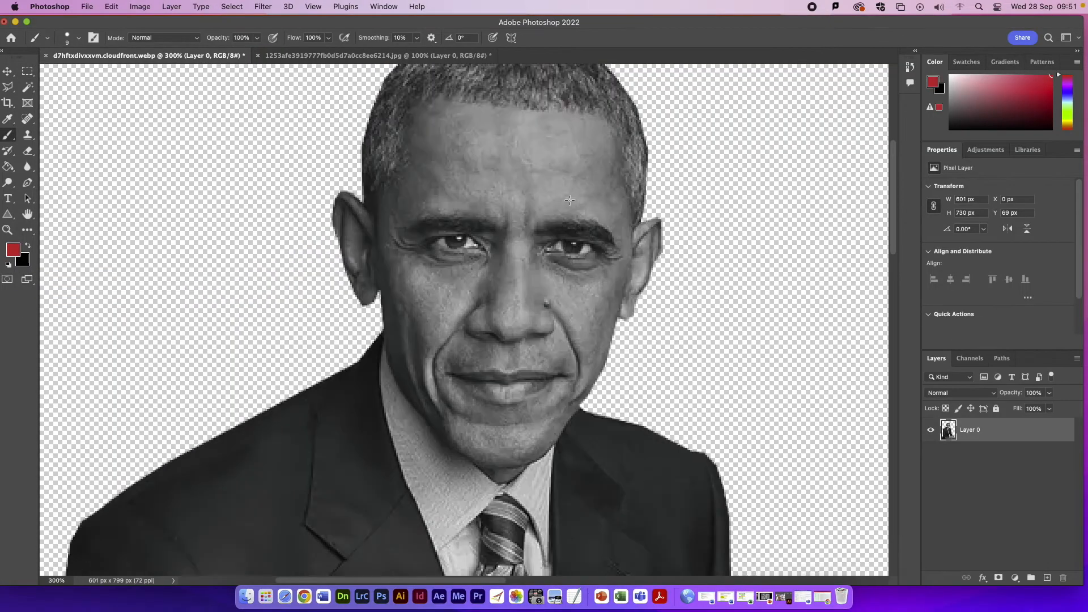
scroll(573, 196, "down", 5)
scroll(573, 196, "down", 3)
scroll(574, 196, "up", 10)
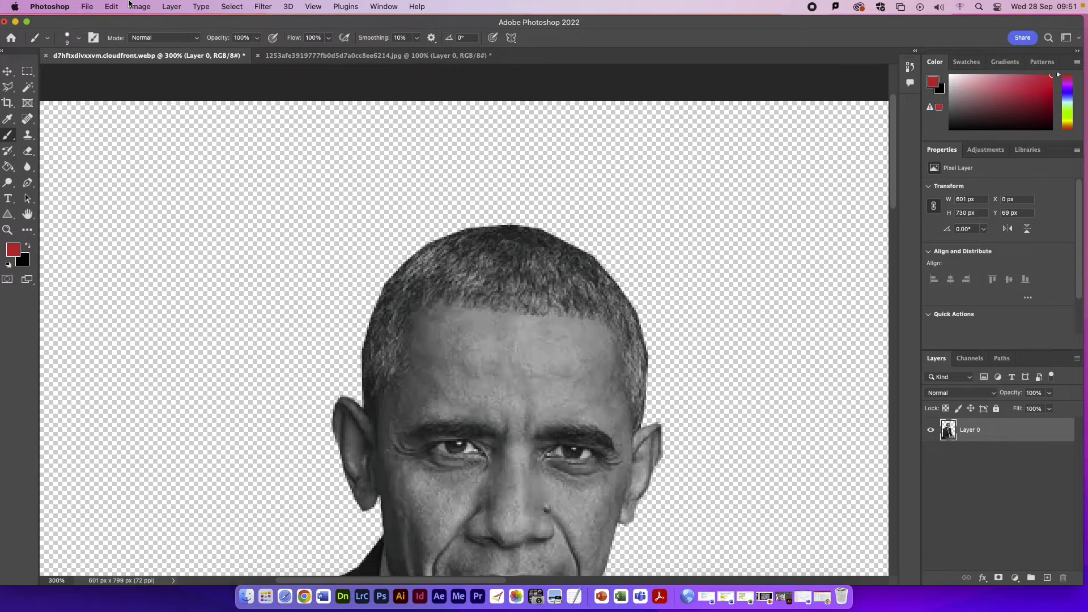
left_click(136, 6)
mouse_move(159, 40)
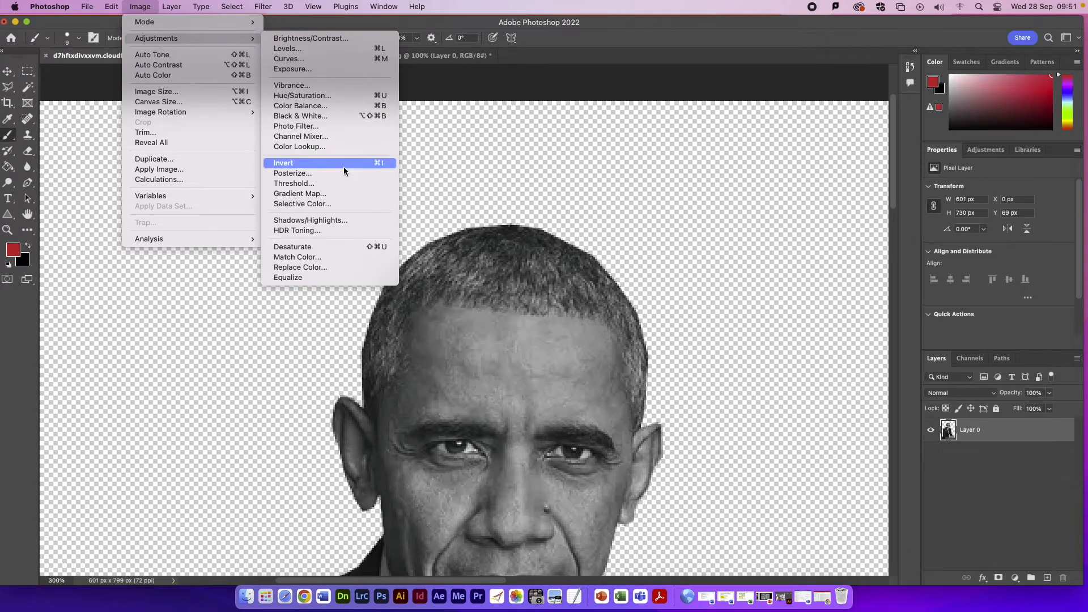
left_click(316, 115)
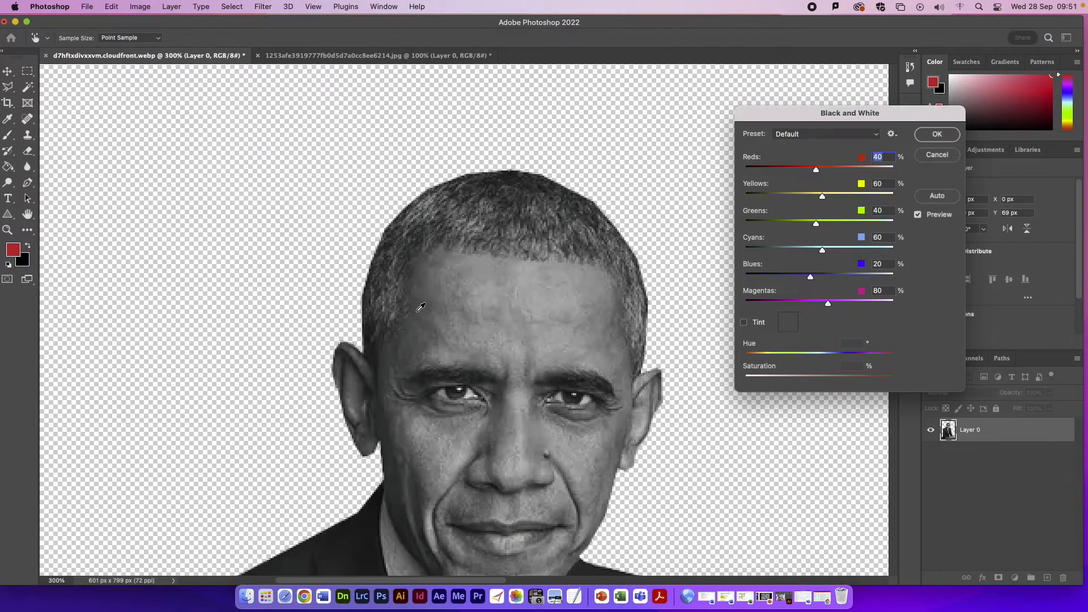
scroll(421, 306, "down", 2)
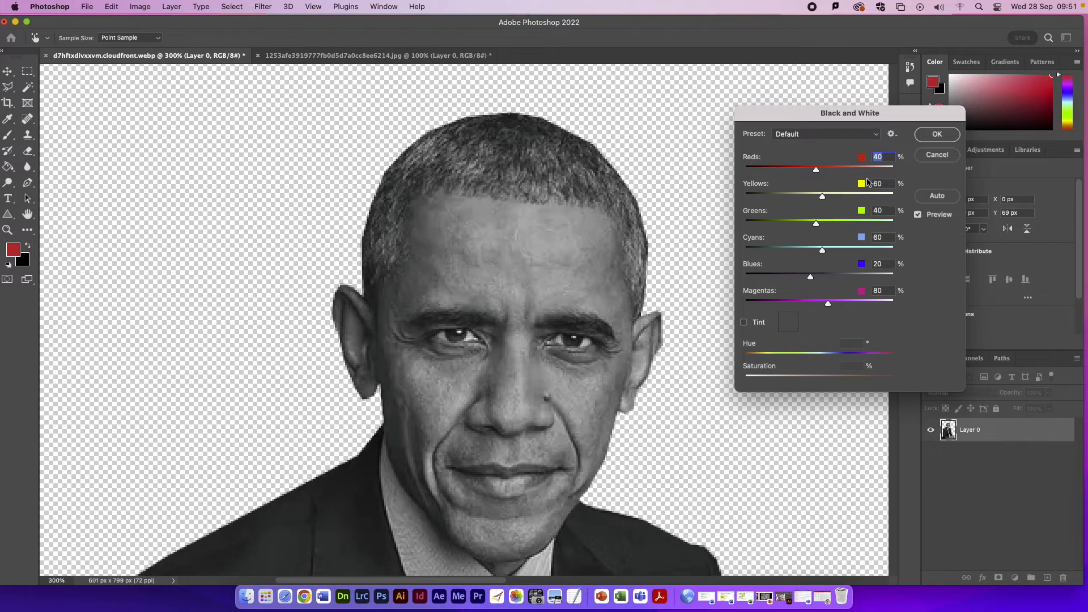
left_click_drag(817, 169, 841, 170)
left_click(935, 155)
Increase the brightness and contrast of the black-and-white portrait with a Brightness/Contrast adjustment
left_click(140, 6)
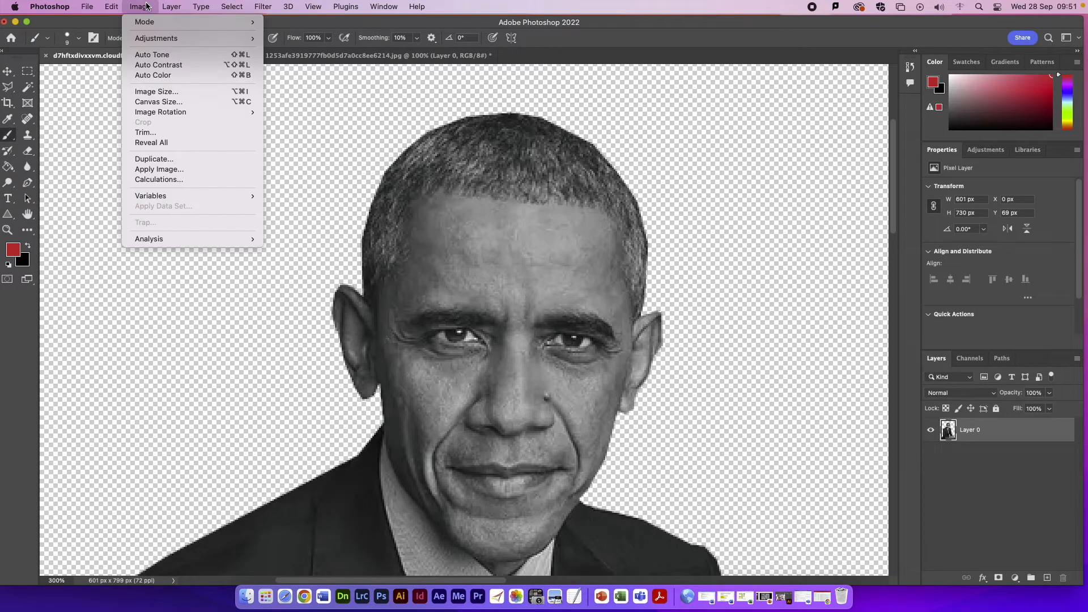
mouse_move(151, 38)
left_click(306, 38)
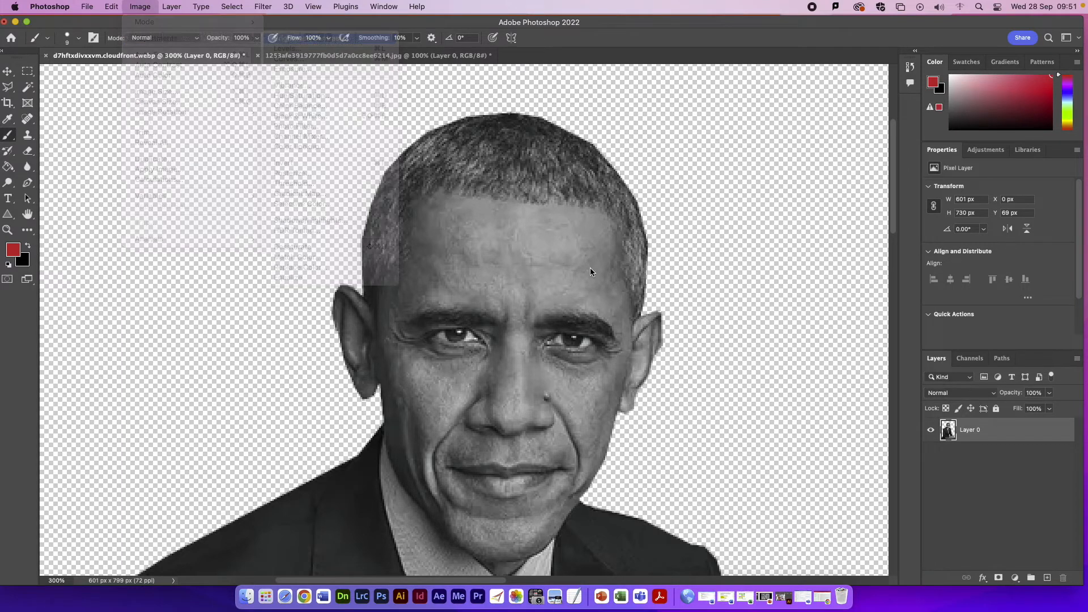
left_click_drag(761, 297, 823, 324)
left_click(853, 287)
key("b")
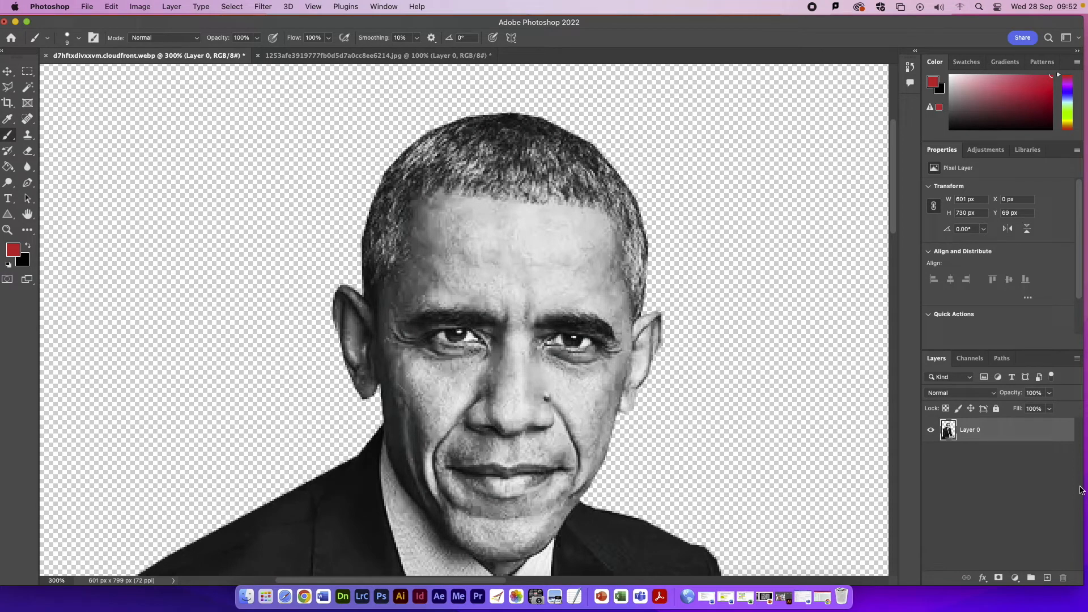
Add a new empty layer above the portrait layer with the default name and settings
left_click(179, 5)
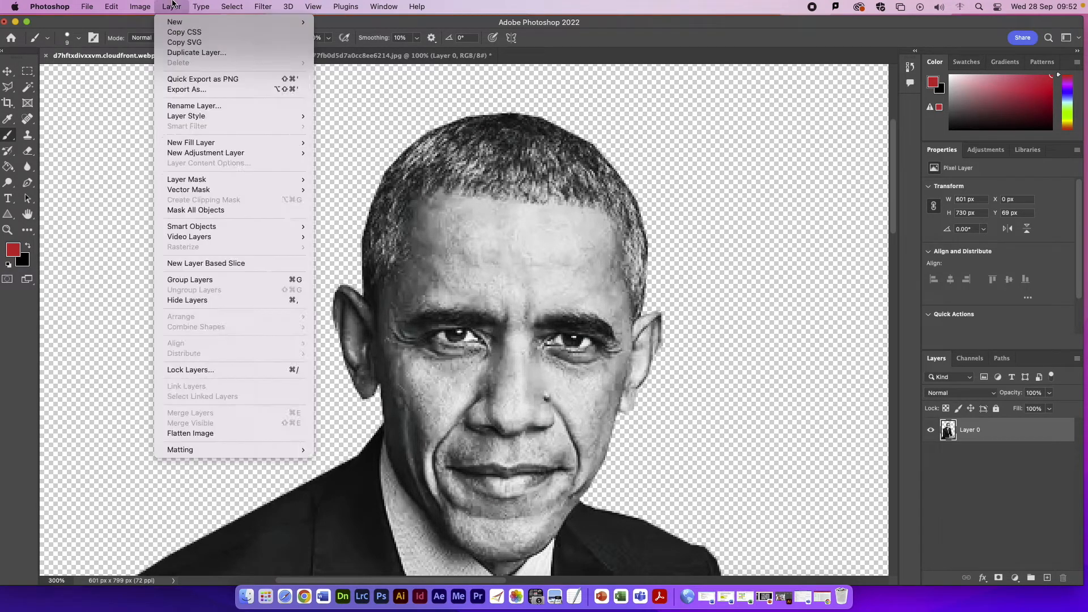
mouse_move(140, 7)
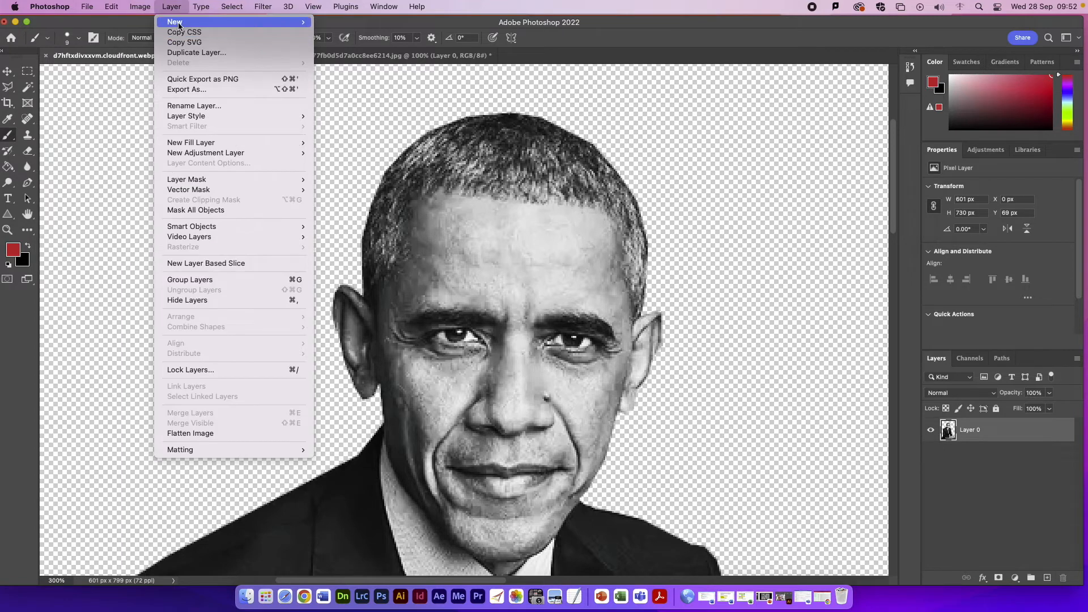
left_click(376, 24)
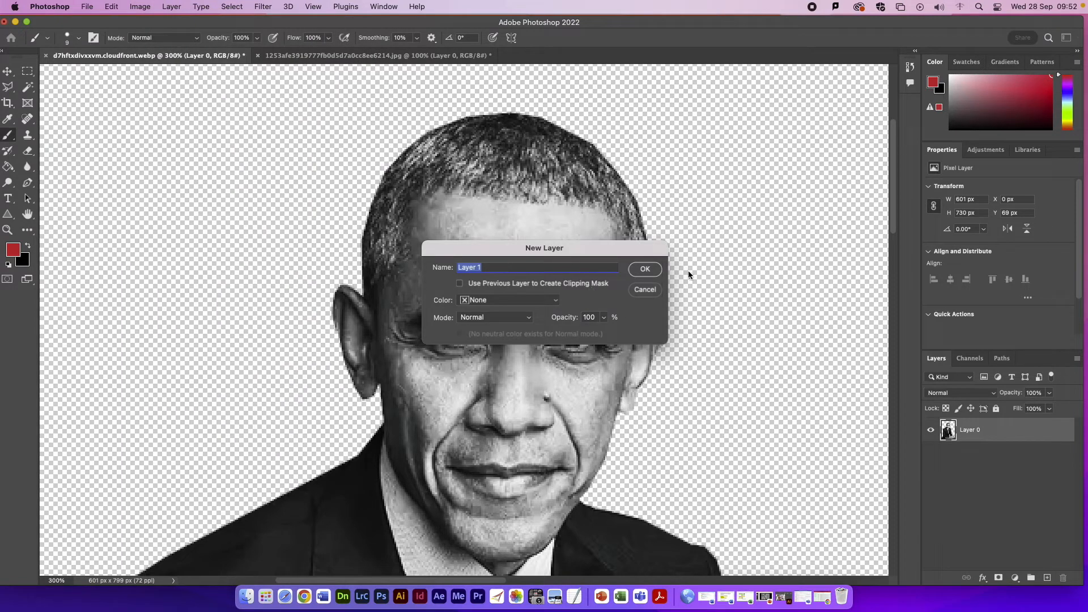
left_click(646, 269)
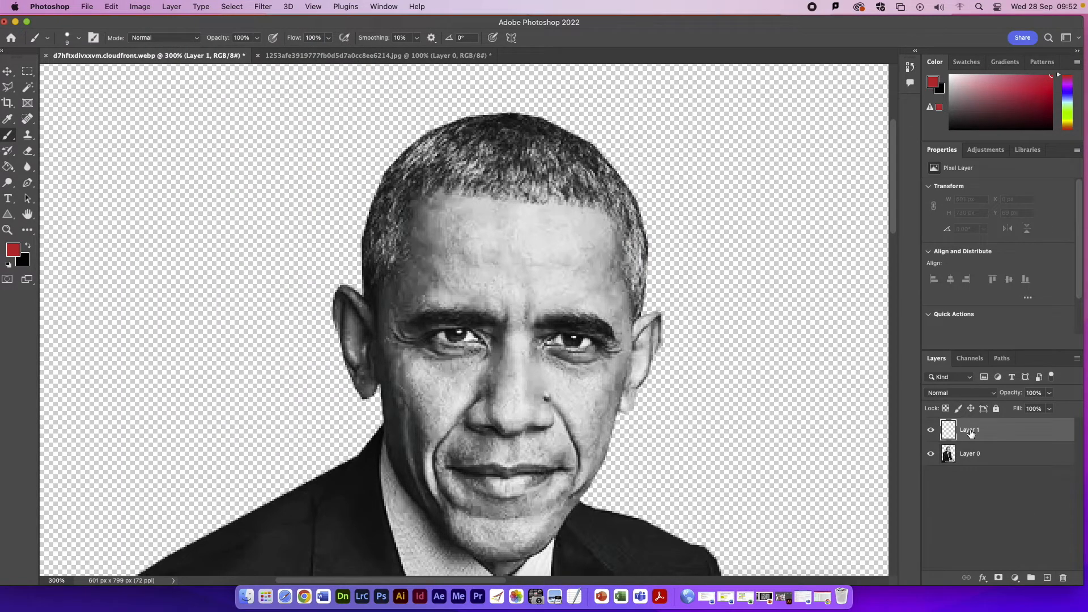
Move Layer 1 below the portrait layer and fill it with bright yellow (#fff600) using the Paint Bucket
left_click_drag(972, 432, 971, 466)
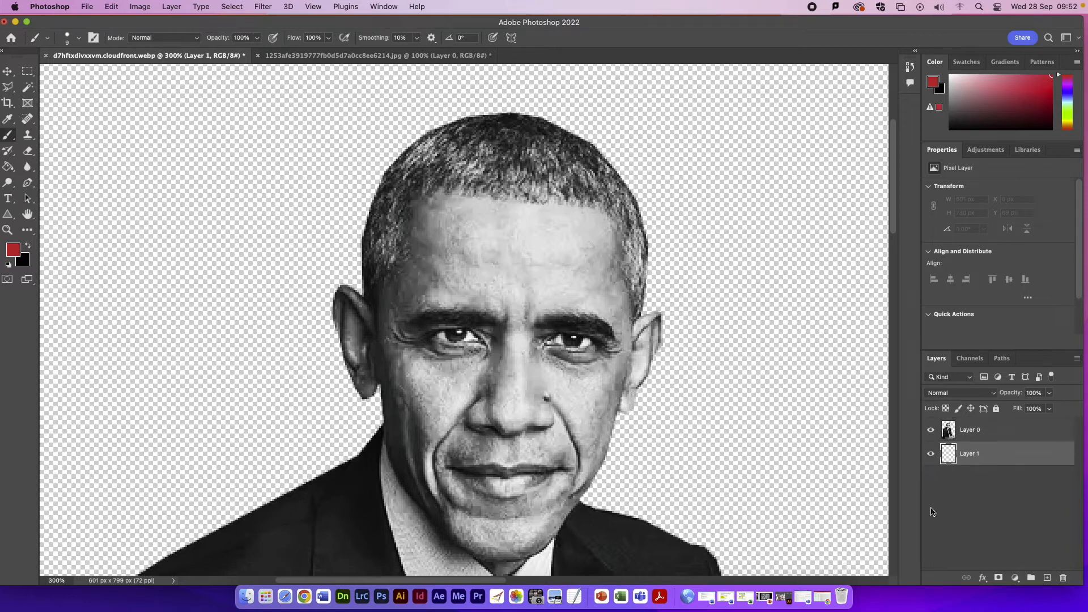
left_click(16, 255)
left_click(547, 338)
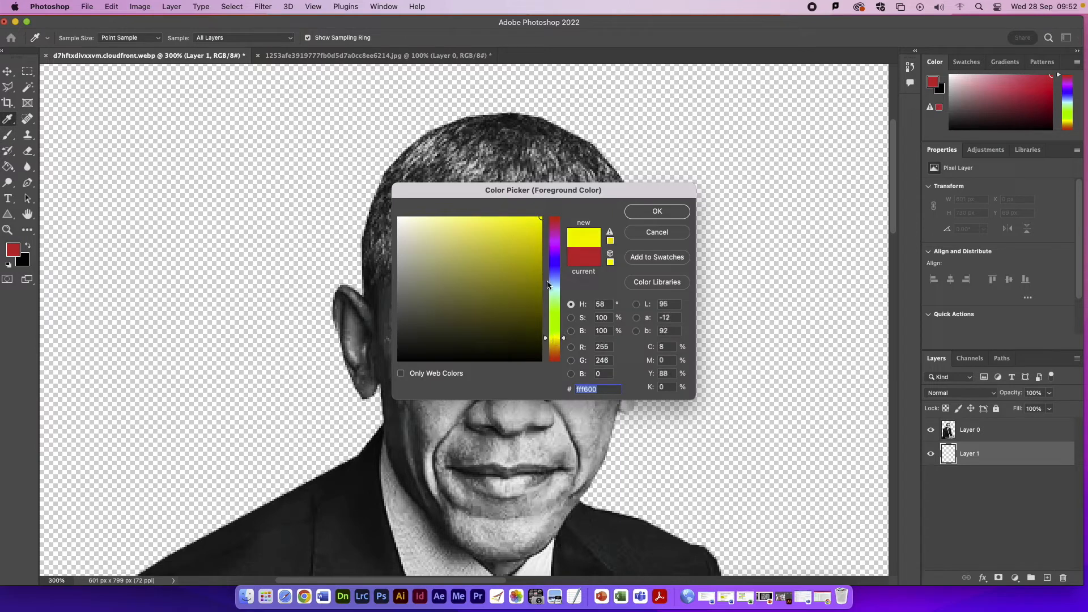
left_click(658, 213)
key("b")
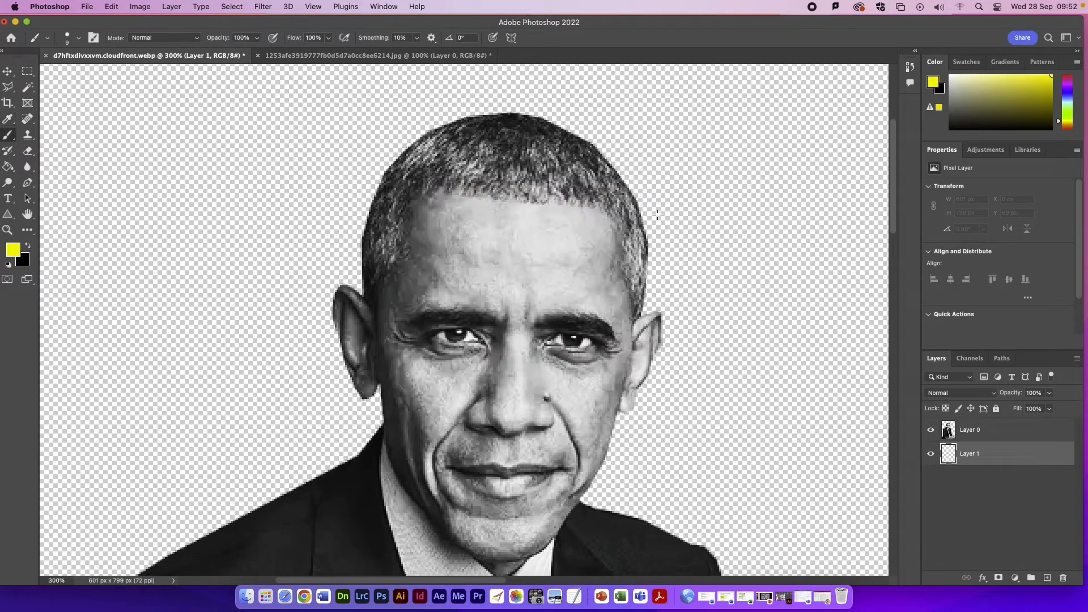
left_click(7, 166)
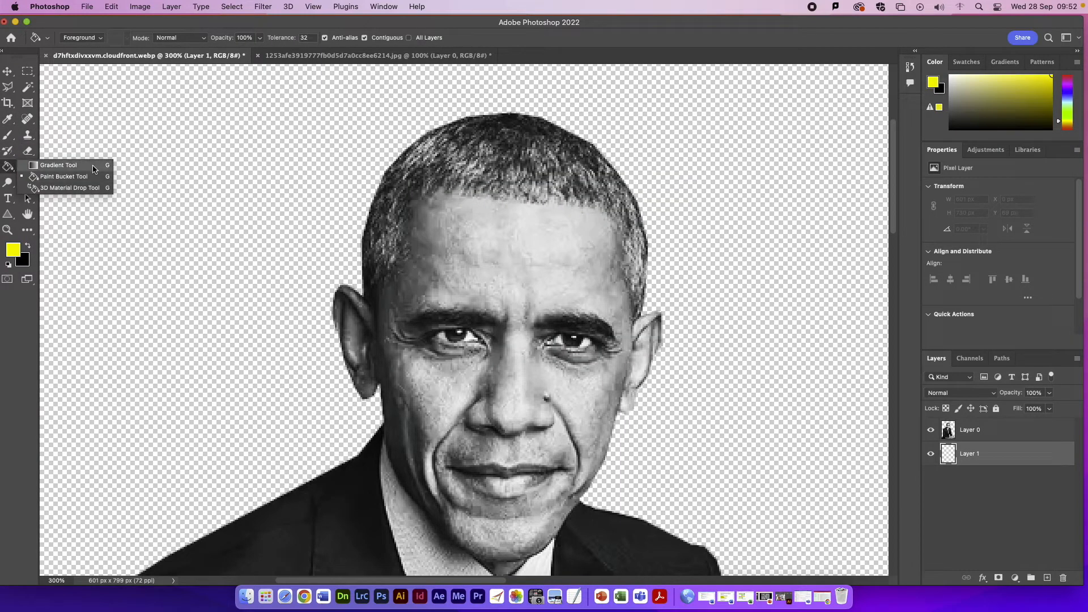
left_click(86, 176)
left_click(164, 167)
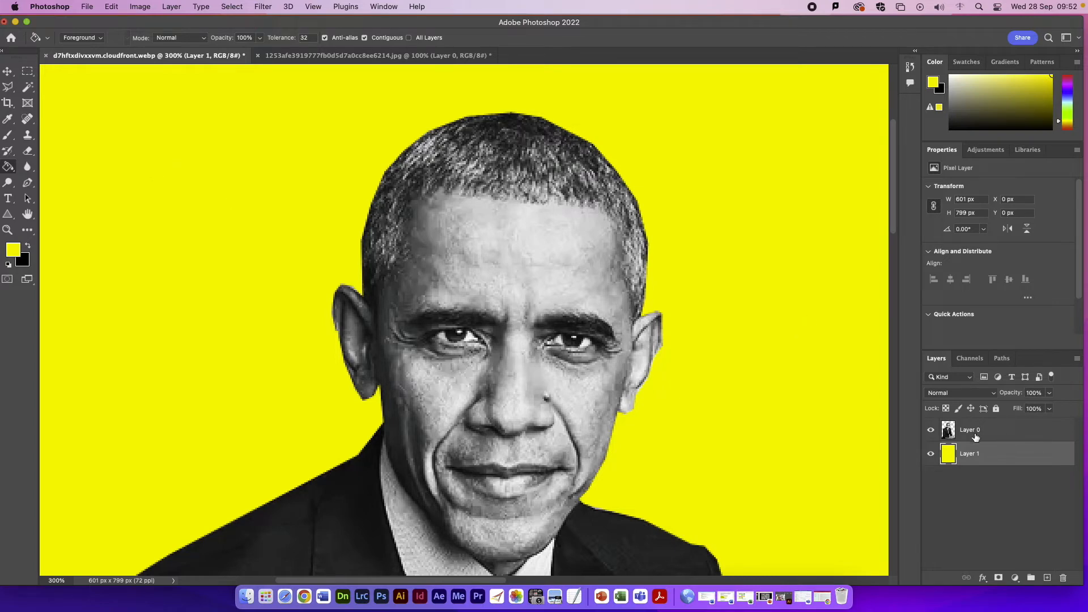
Add a new empty layer with the default name and settings directly above the portrait layer
left_click(1015, 436)
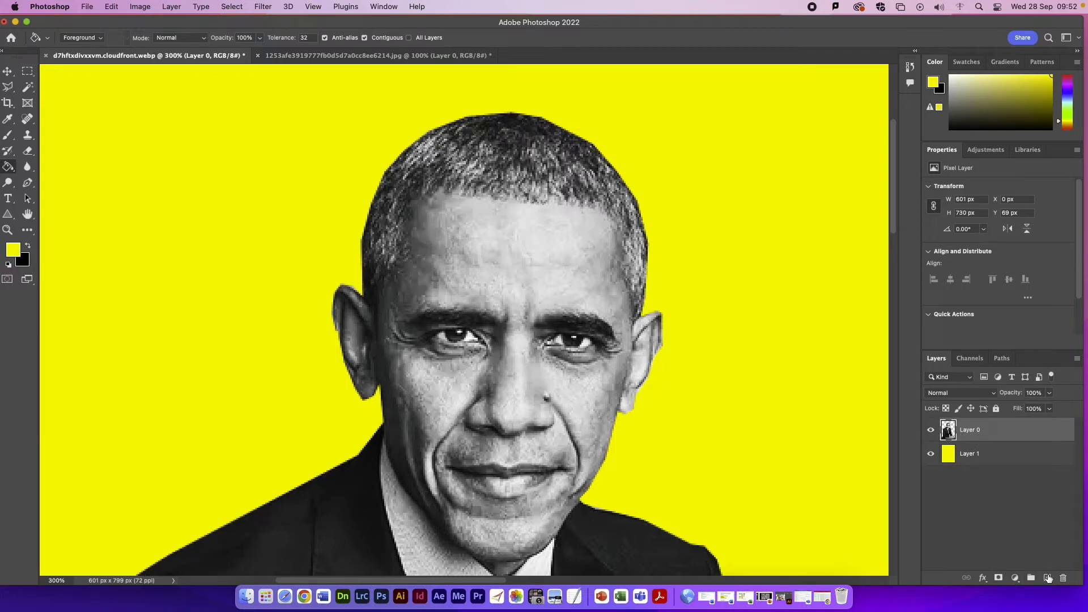
left_click(172, 6)
mouse_move(187, 22)
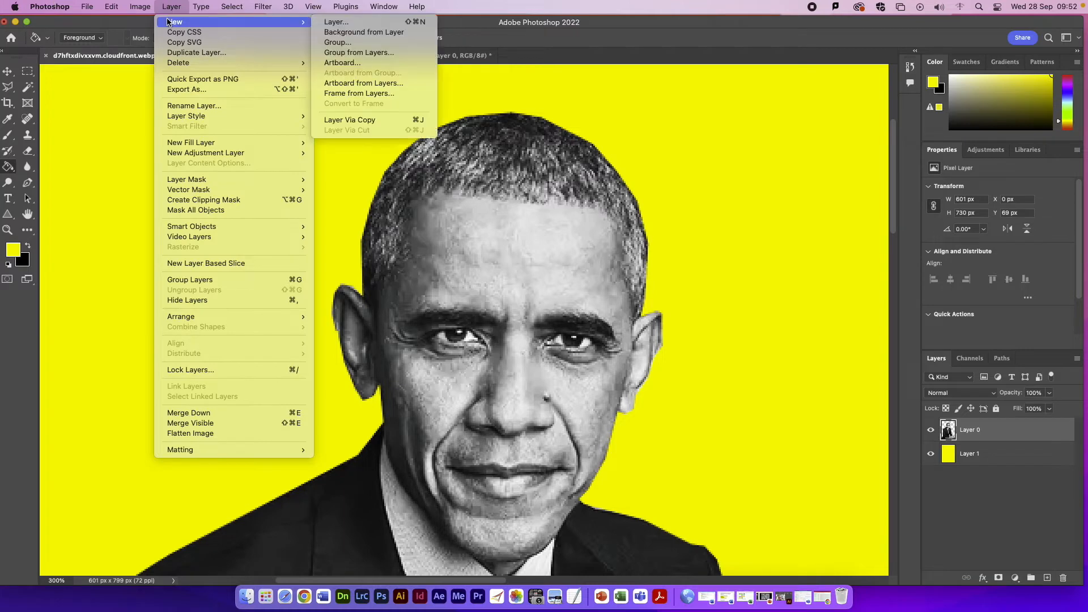
left_click(342, 24)
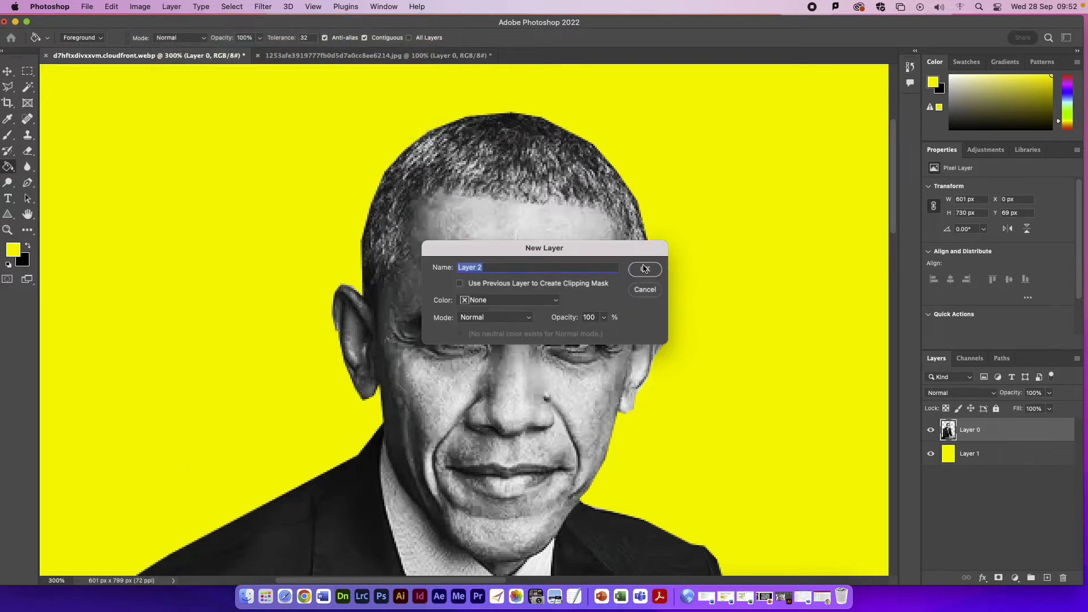
left_click(644, 268)
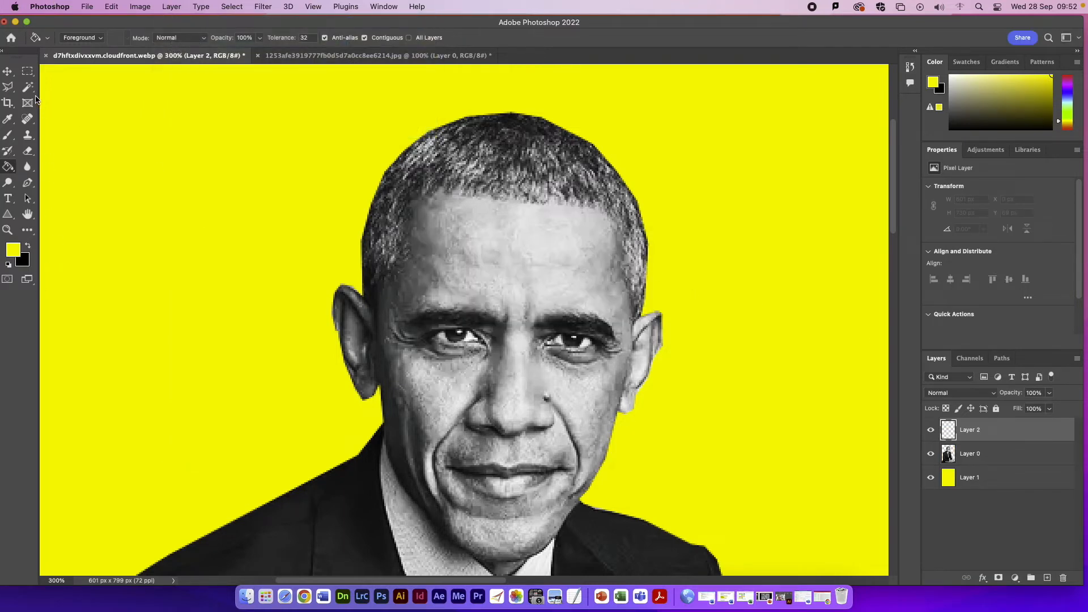
Switch to the Brush tool and set the foreground colour to dark red
left_click(8, 134)
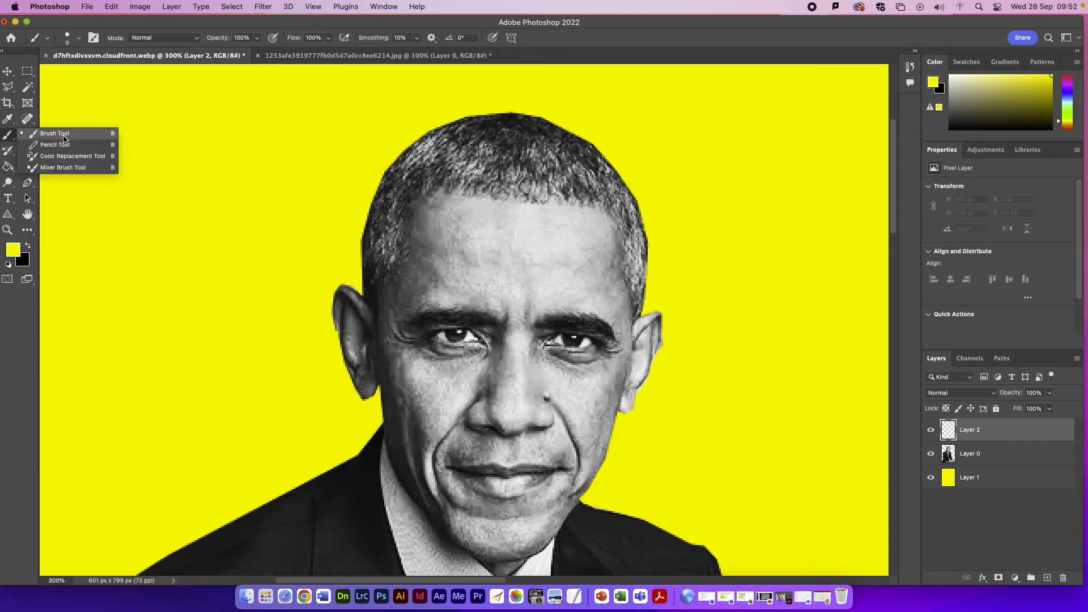
left_click(64, 136)
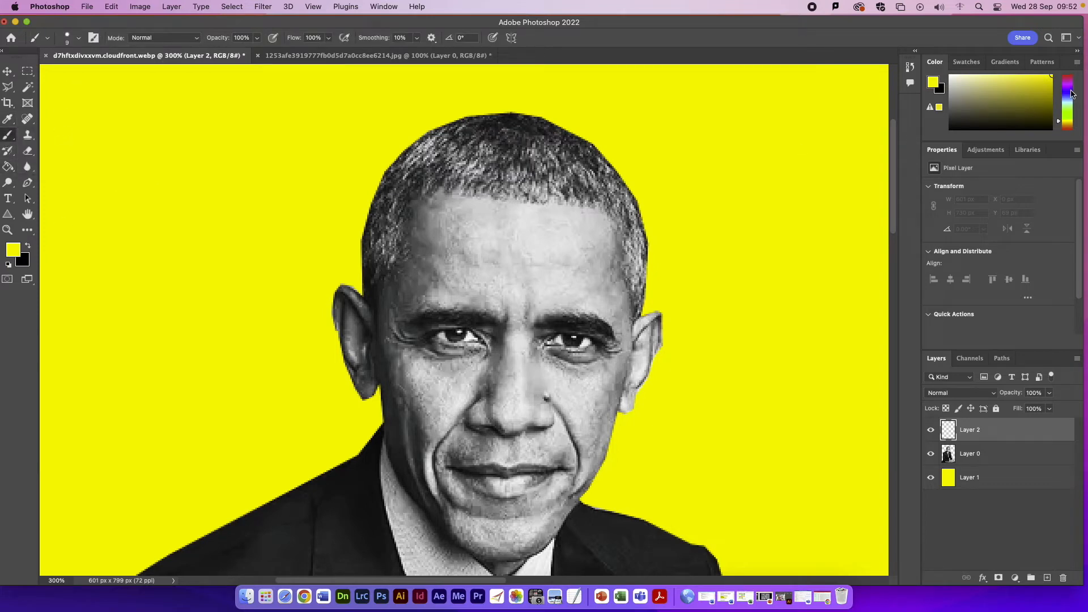
left_click_drag(1072, 94, 1070, 75)
left_click(1043, 102)
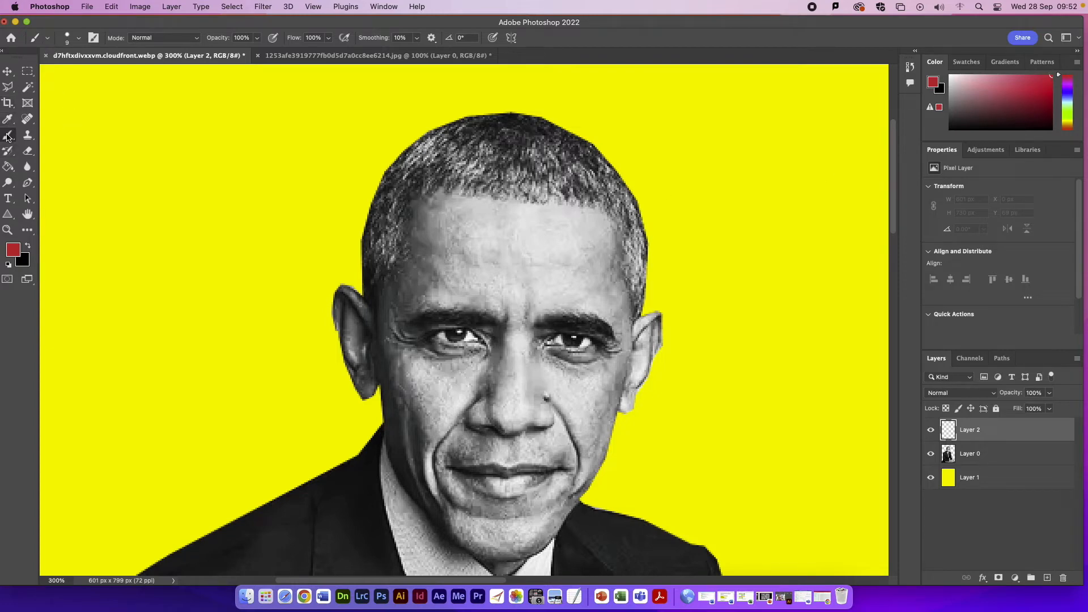
right_click(8, 136)
left_click(52, 133)
Set the brush size to 17 px and paint the hair red on Layer 2, down both sides to the ears
left_click(68, 43)
left_click_drag(60, 70, 69, 73)
mouse_move(442, 147)
left_mouse_down()
mouse_move(453, 141)
mouse_move(428, 164)
left_mouse_up()
key("super+z")
left_click(79, 40)
left_click_drag(66, 78, 64, 77)
mouse_move(414, 170)
left_mouse_down()
mouse_move(471, 169)
mouse_move(496, 177)
mouse_move(417, 178)
mouse_move(606, 204)
mouse_move(630, 294)
left_mouse_up()
mouse_move(645, 252)
left_mouse_down()
mouse_move(598, 171)
mouse_move(551, 138)
mouse_move(493, 130)
mouse_move(429, 140)
mouse_move(418, 153)
mouse_move(378, 270)
mouse_move(410, 197)
mouse_move(505, 156)
mouse_move(559, 156)
mouse_move(576, 171)
mouse_move(475, 168)
mouse_move(496, 144)
mouse_move(382, 169)
mouse_move(423, 167)
mouse_move(378, 247)
left_mouse_up()
key("cmd+z")
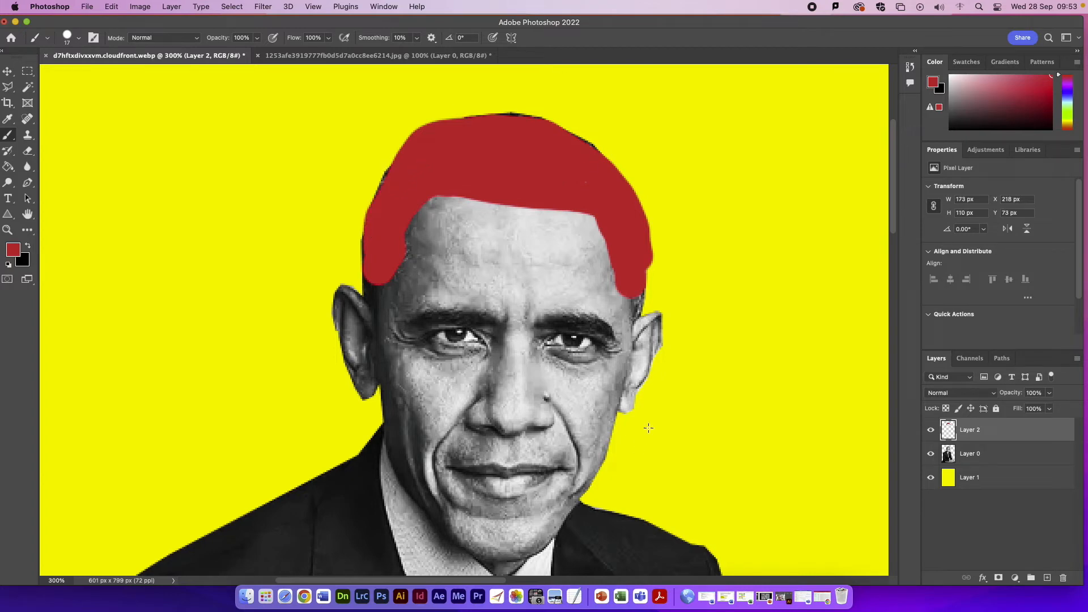
mouse_move(654, 300)
left_mouse_down()
mouse_move(630, 324)
mouse_move(640, 296)
left_mouse_up()
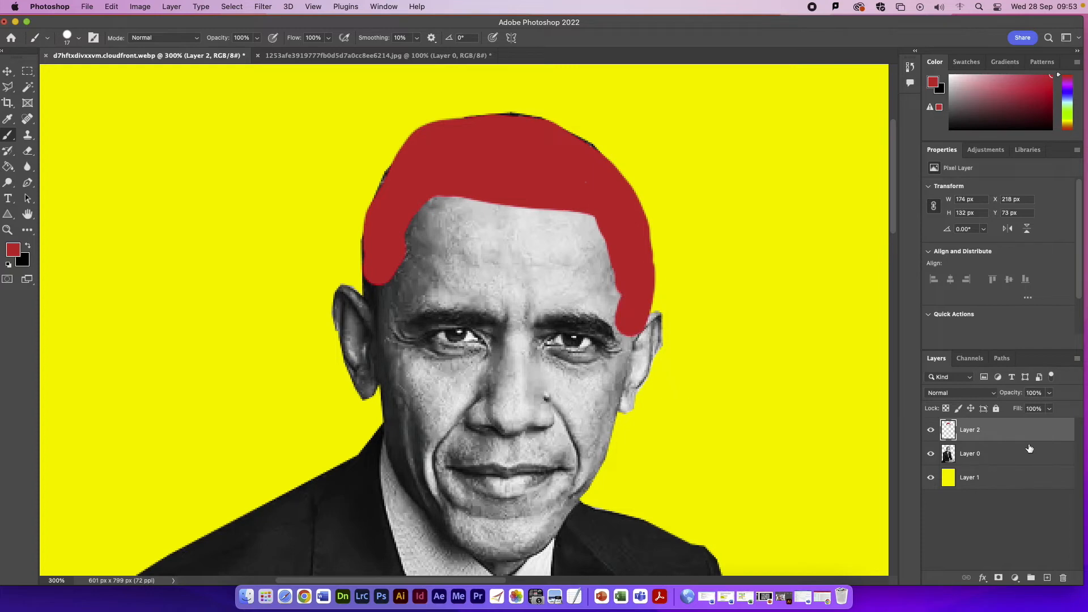
Lower the opacity of the red hair layer to 58%
left_click(1049, 393)
left_click_drag(1051, 407, 1028, 410)
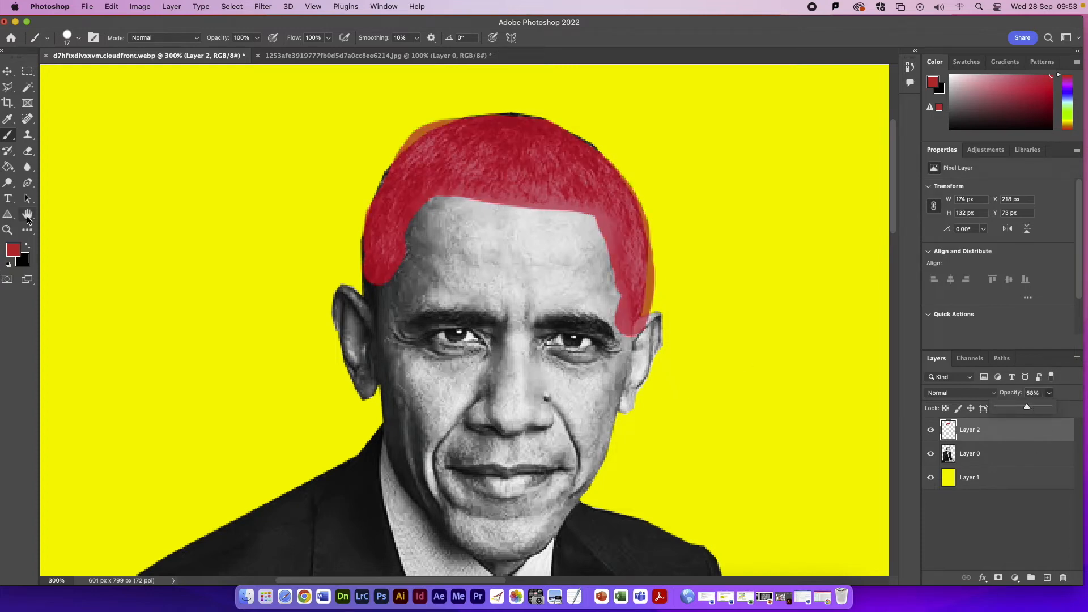
left_click(7, 230)
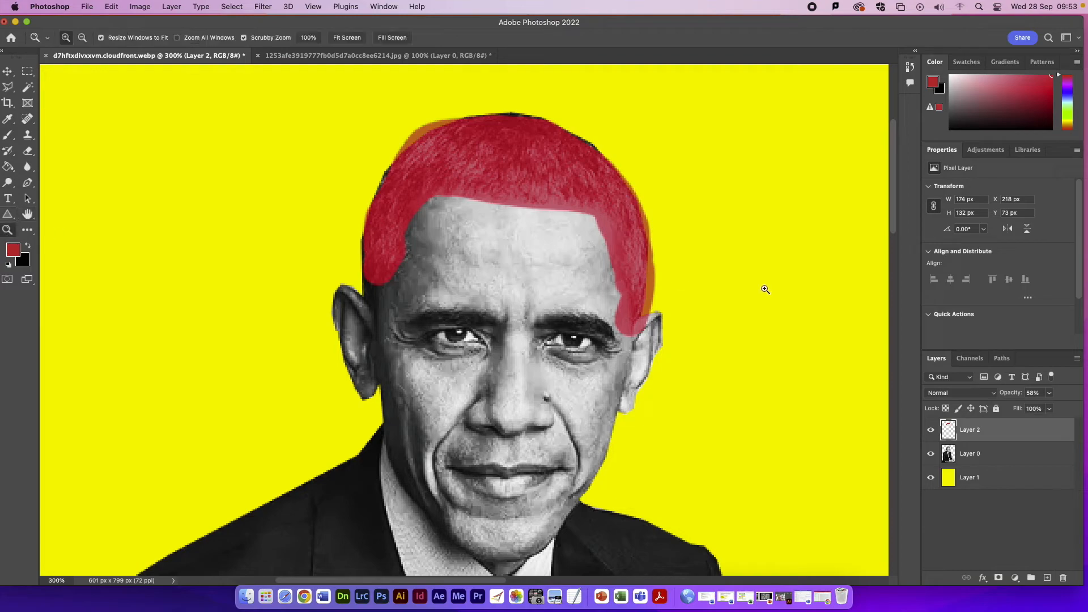
left_click_drag(605, 225, 656, 250)
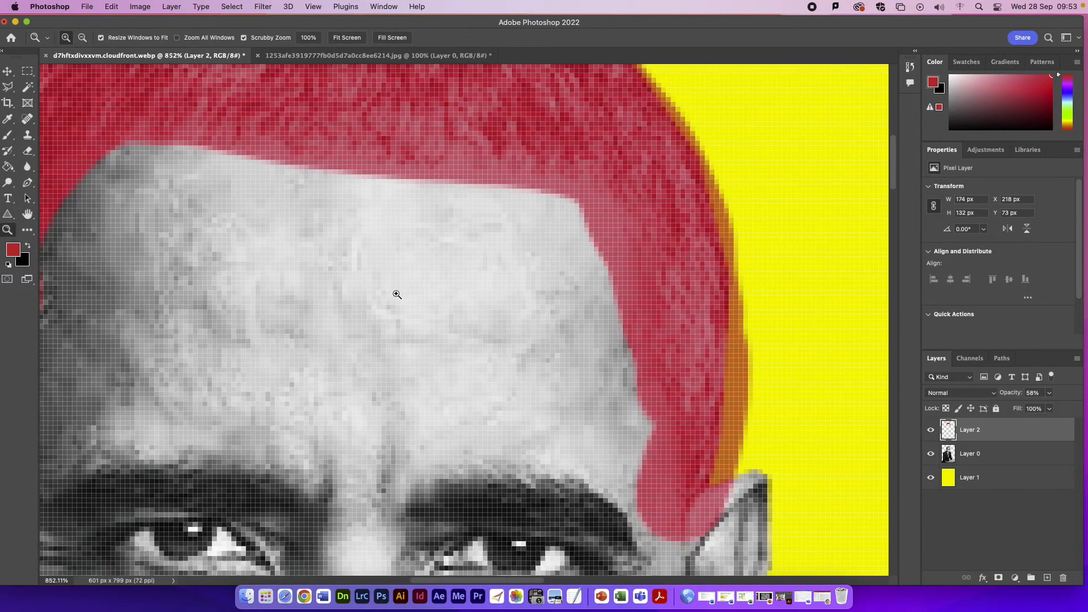
left_click(27, 214)
left_click_drag(616, 285, 388, 184)
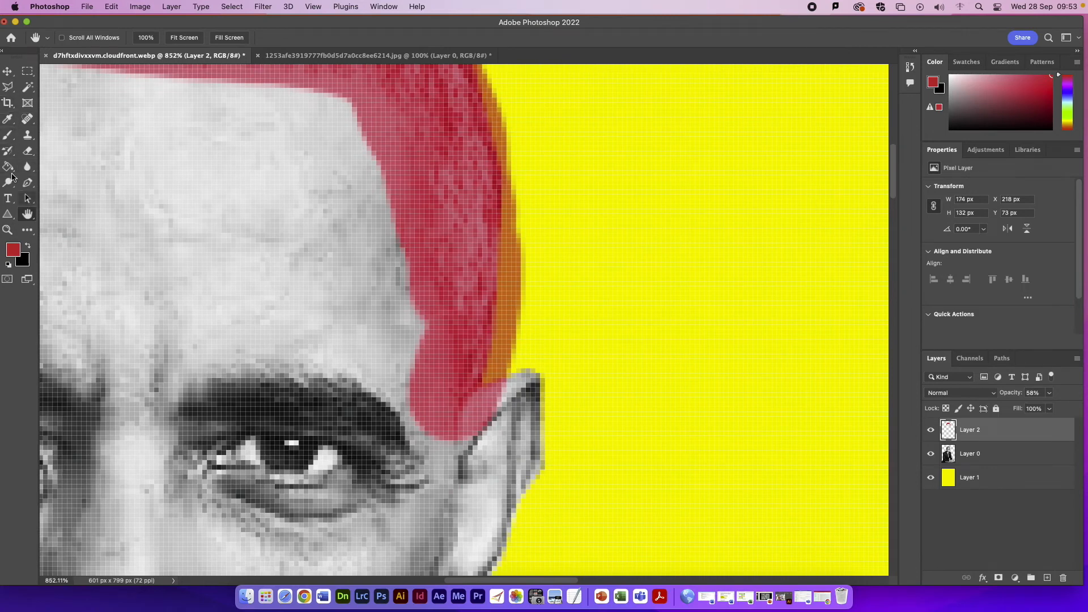
left_click(27, 150)
left_click_drag(532, 329, 524, 363)
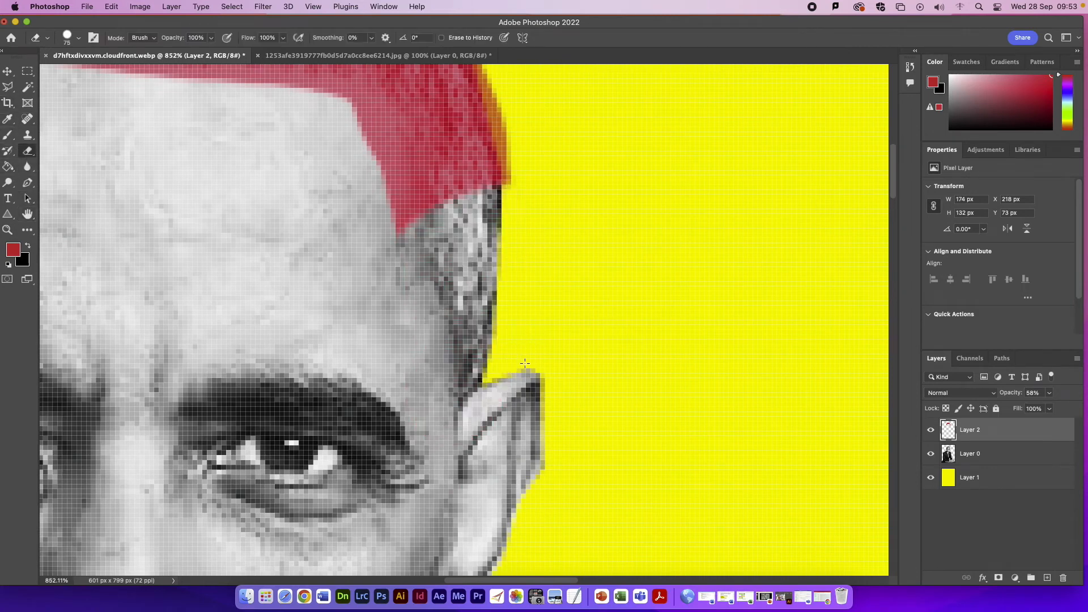
key("super+z")
Outline the red overspill outside the head above the image's right ear with the Polygonal Lasso, delete it and deselect
key("l")
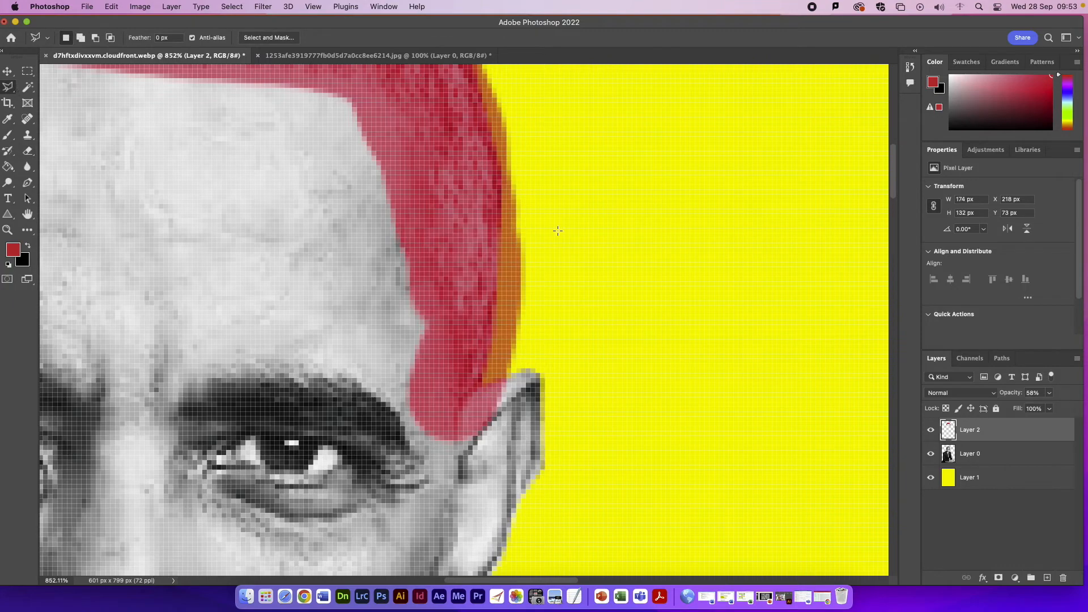
left_click(498, 303)
left_click(480, 420)
left_click(553, 341)
scroll(554, 146, "up", 5)
left_click(532, 405)
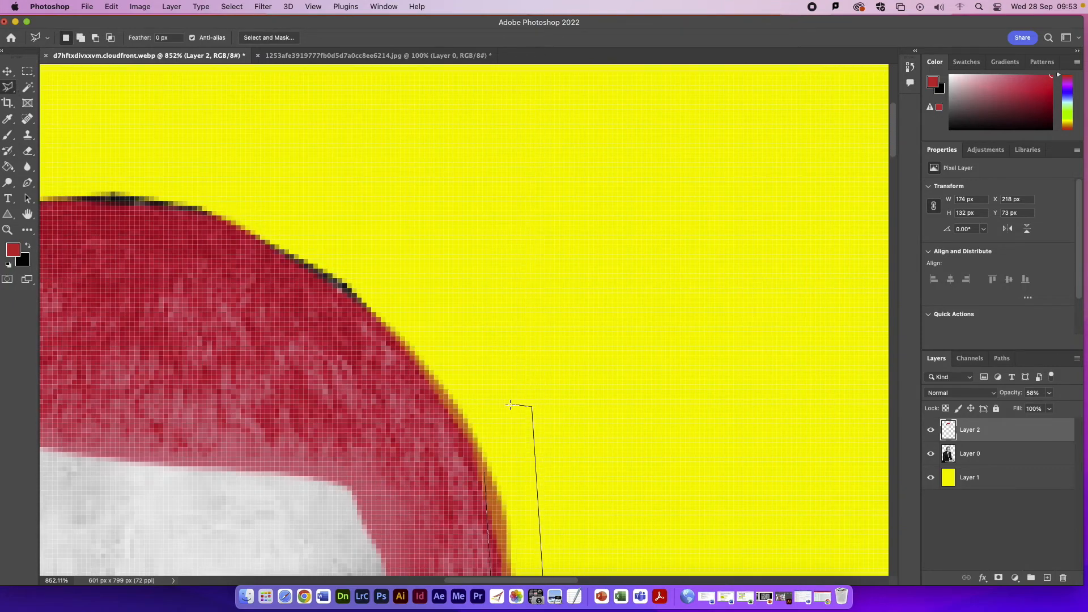
double_click(483, 473)
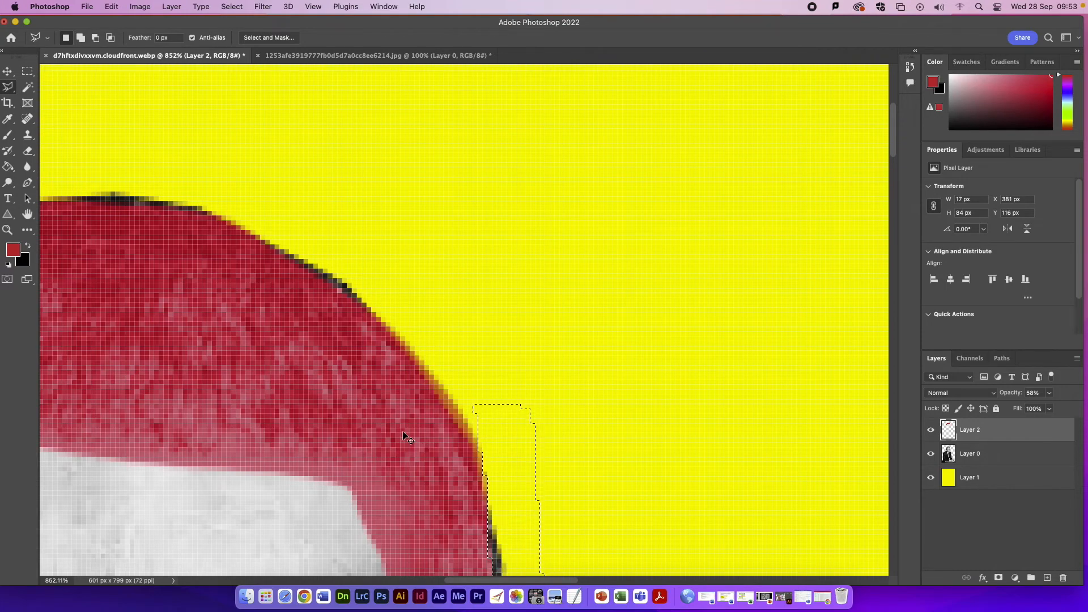
key("super+minus")
key("super+minus")
key("super+minus")
key("super+minus")
key("super+minus")
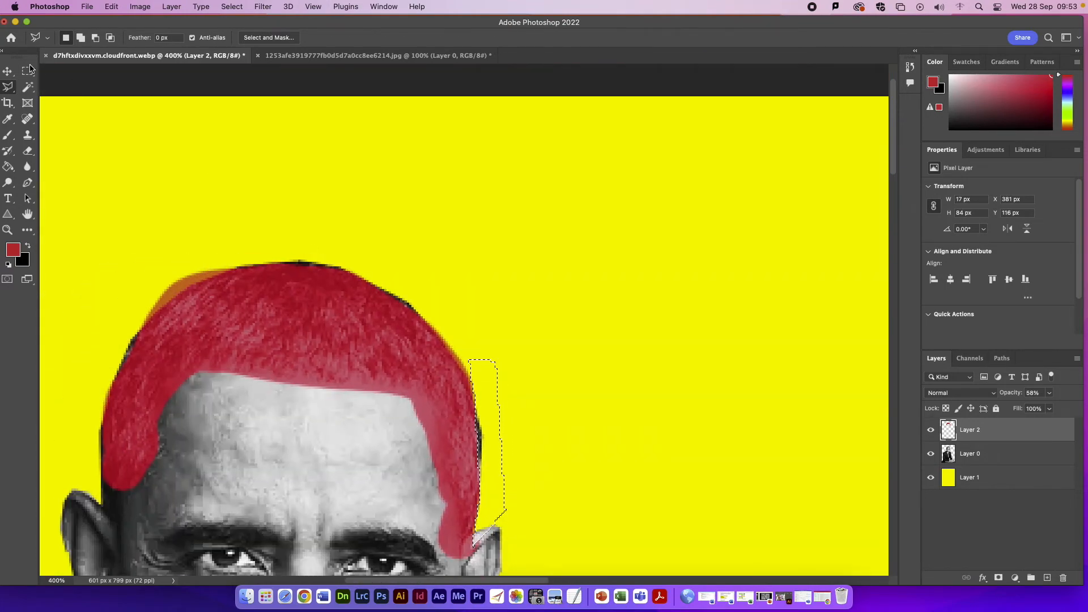
left_click(28, 71)
left_click(247, 156)
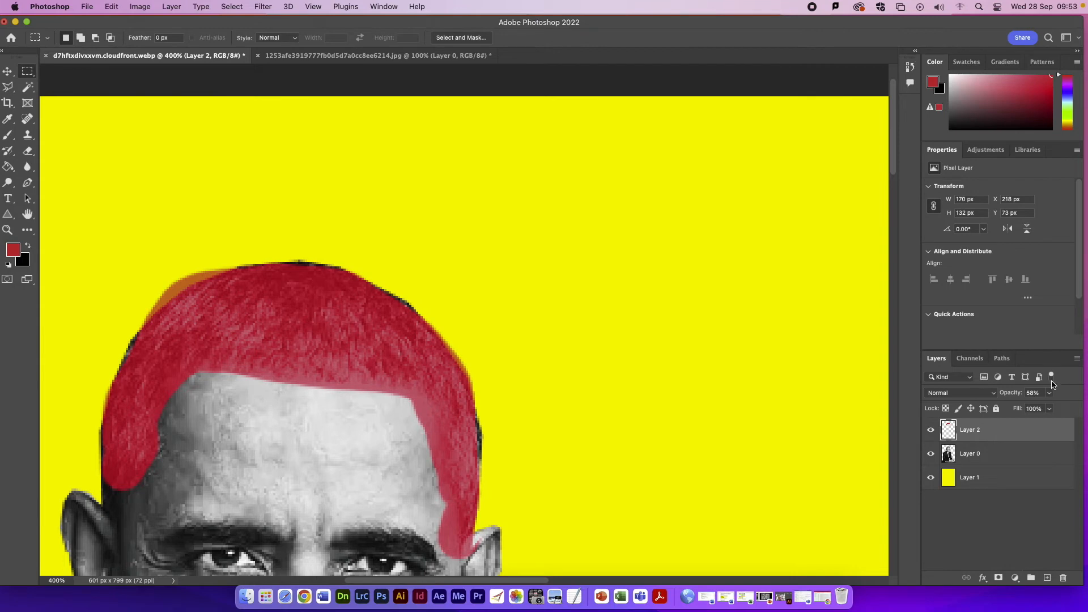
Set the red hair layer's opacity to 100% and its blend mode to Multiply
left_click(1047, 393)
left_click_drag(1049, 407, 1071, 407)
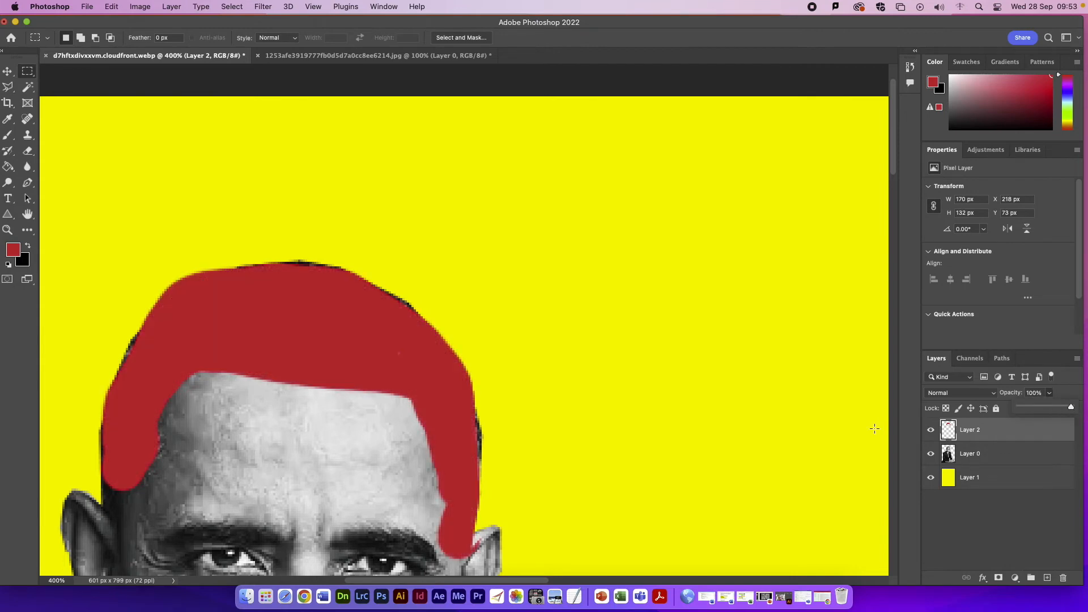
left_click(953, 393)
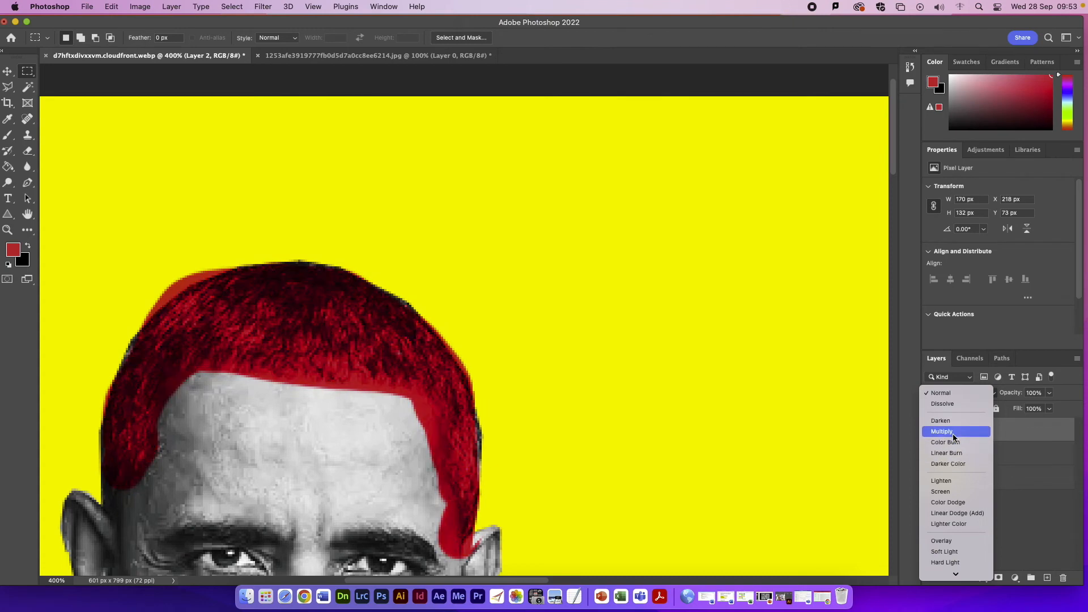
left_click(952, 432)
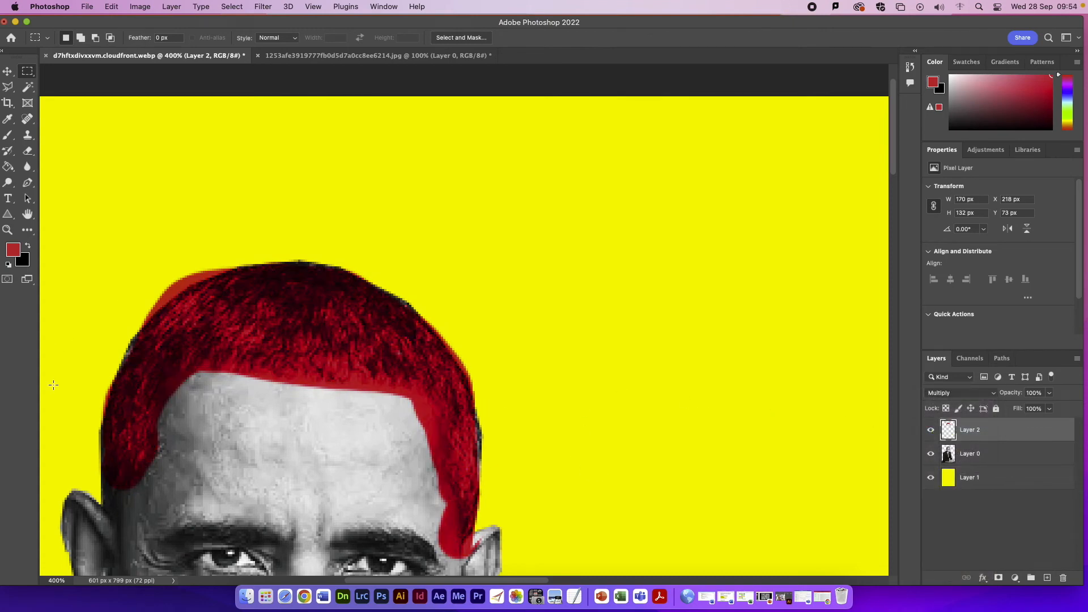
Set the Eraser to 7 px and erase the red overspill along the hairline and temple on the image's right side
left_click(27, 214)
left_click_drag(241, 256, 377, 141)
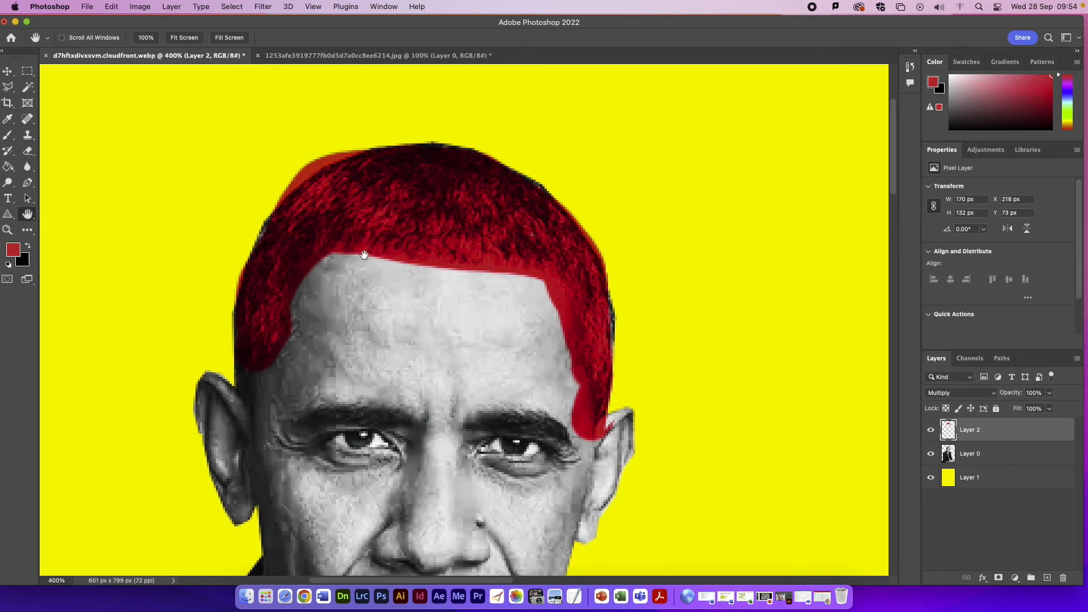
left_click(7, 230)
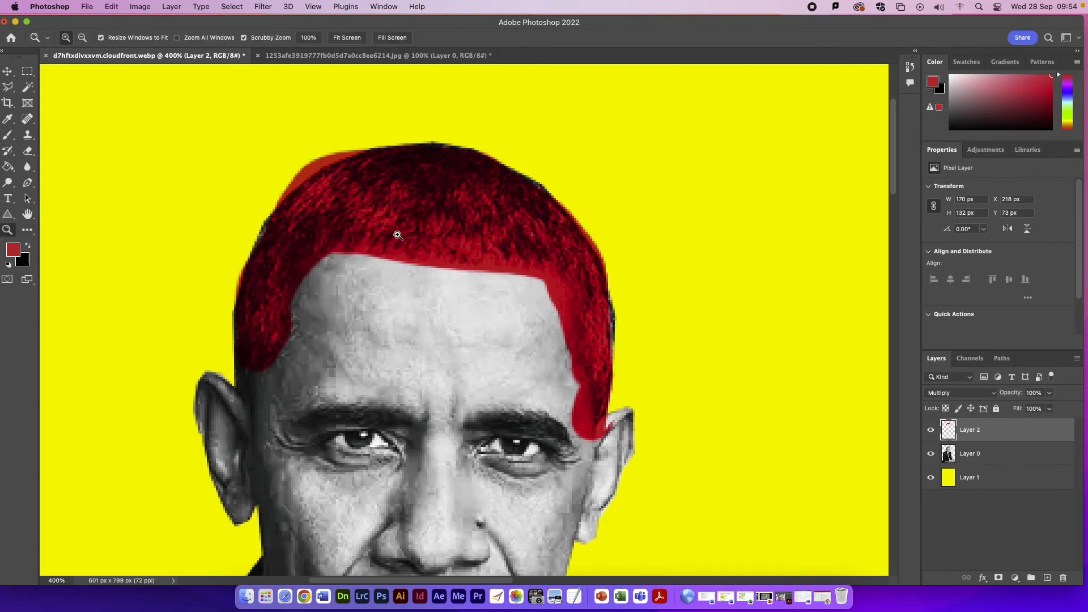
left_click_drag(549, 283, 577, 364)
scroll(577, 363, "down", 5)
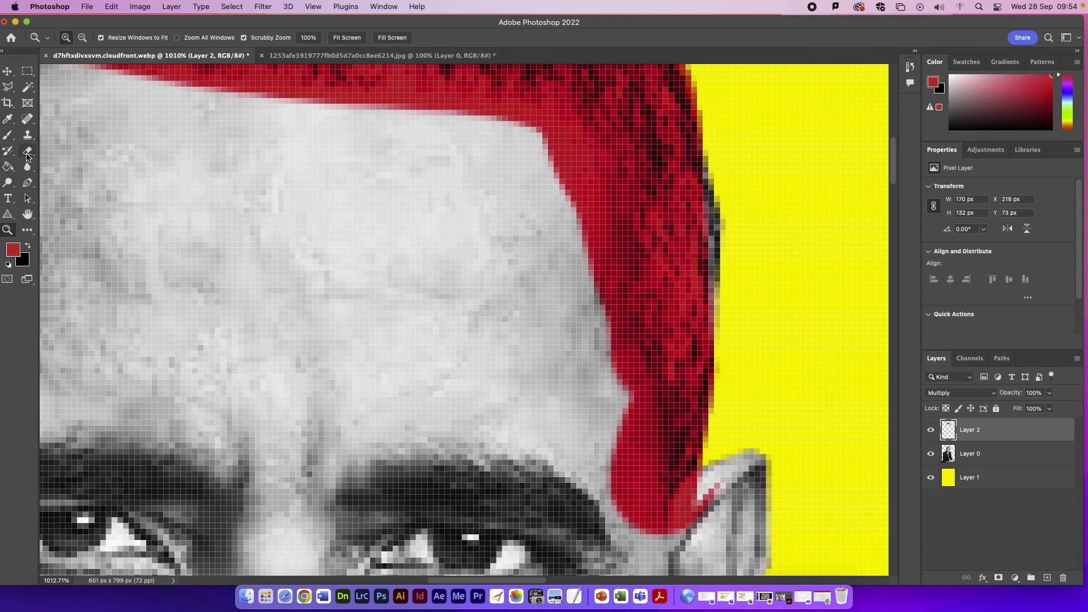
left_click(27, 151)
left_click(68, 37)
left_click_drag(85, 74, 62, 74)
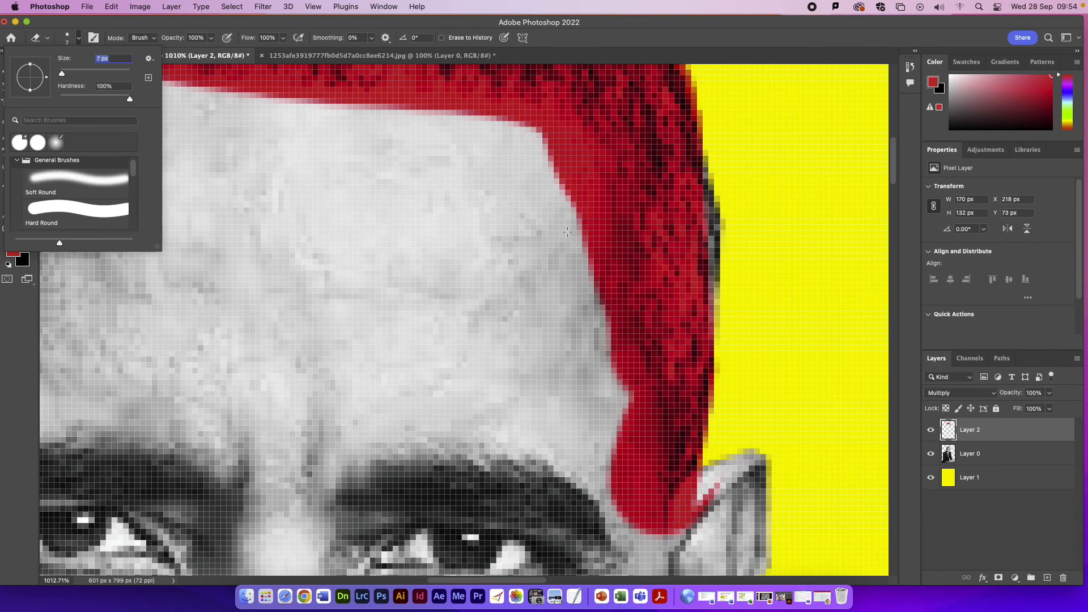
mouse_move(519, 141)
left_mouse_down()
mouse_move(537, 159)
mouse_move(557, 270)
mouse_move(594, 346)
left_mouse_up()
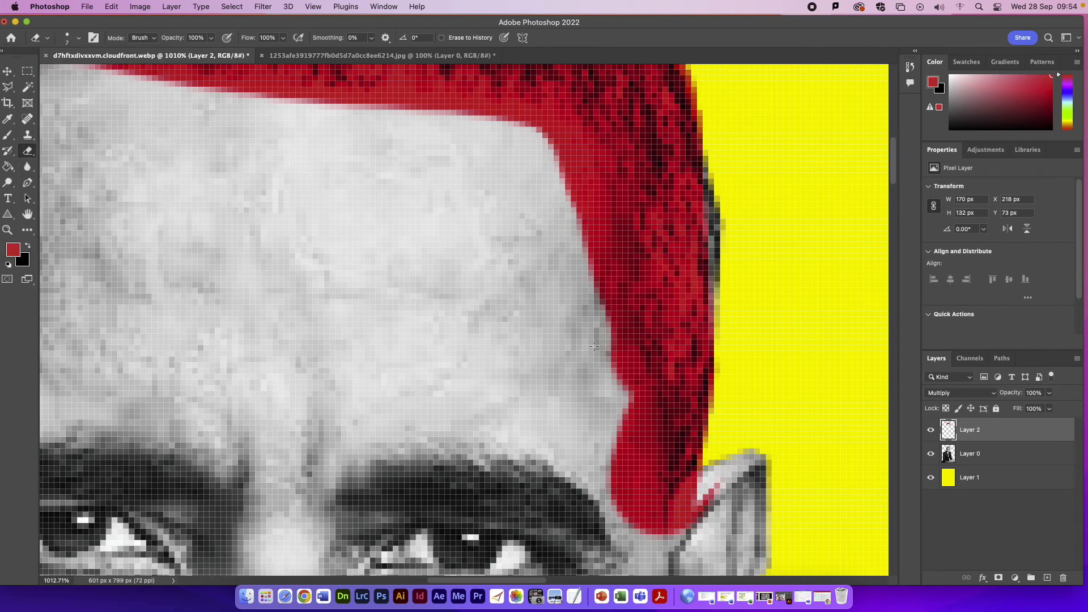
left_click_drag(678, 530, 629, 421)
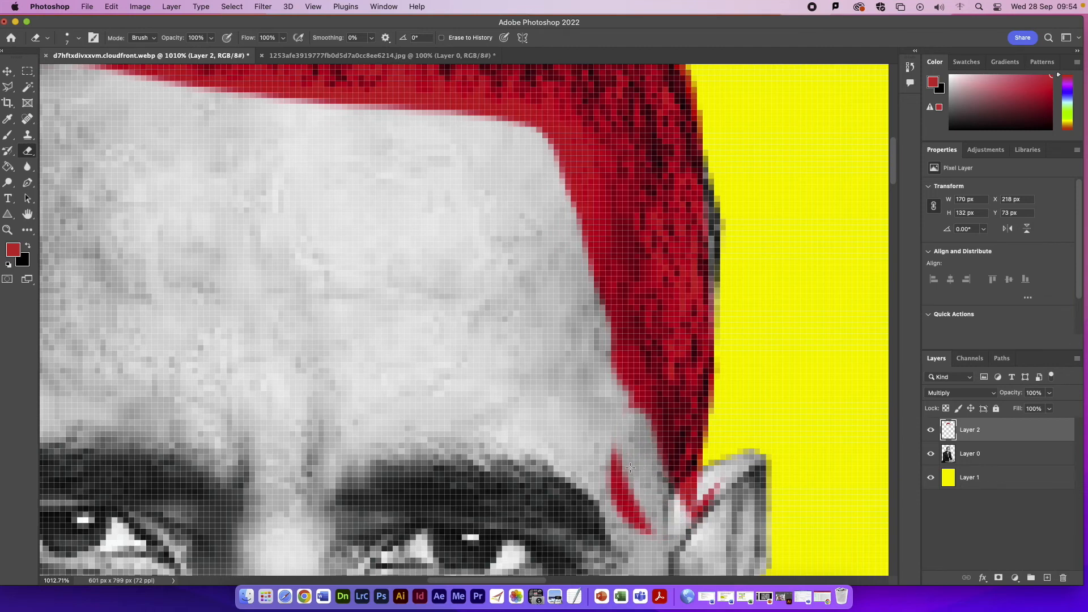
mouse_move(617, 467)
left_mouse_down()
mouse_move(627, 529)
mouse_move(604, 411)
left_mouse_up()
mouse_move(664, 462)
left_mouse_down()
mouse_move(600, 352)
mouse_move(565, 180)
mouse_move(502, 144)
left_mouse_up()
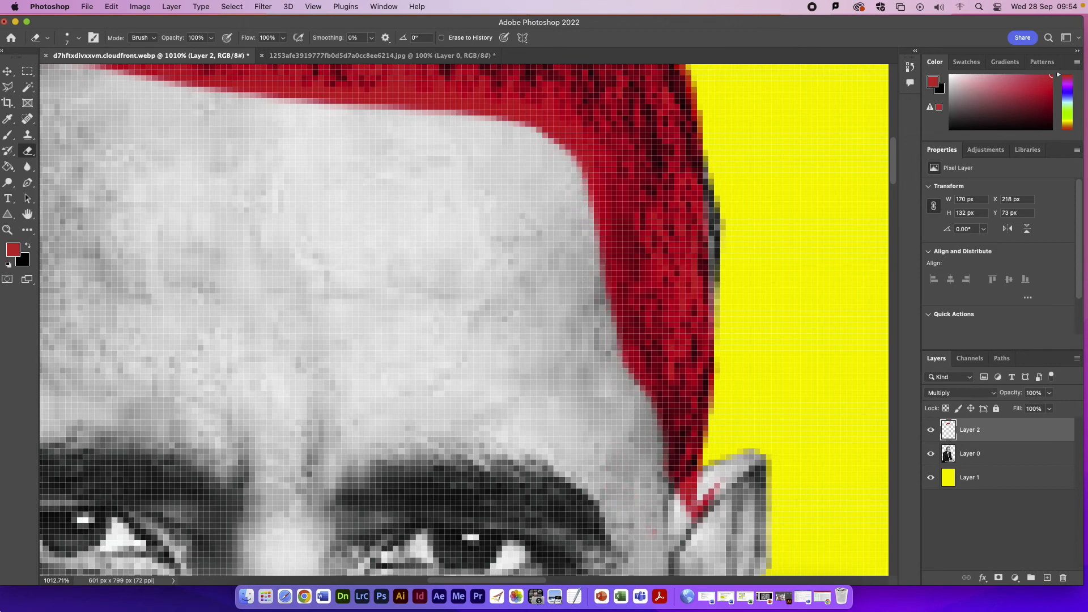
scroll(466, 323, "down", 10)
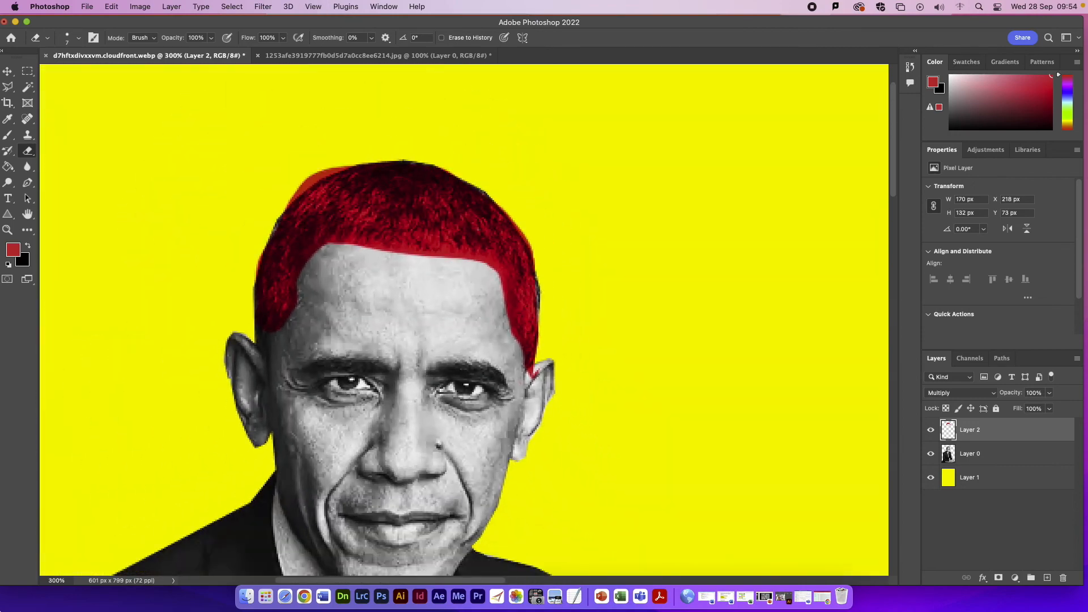